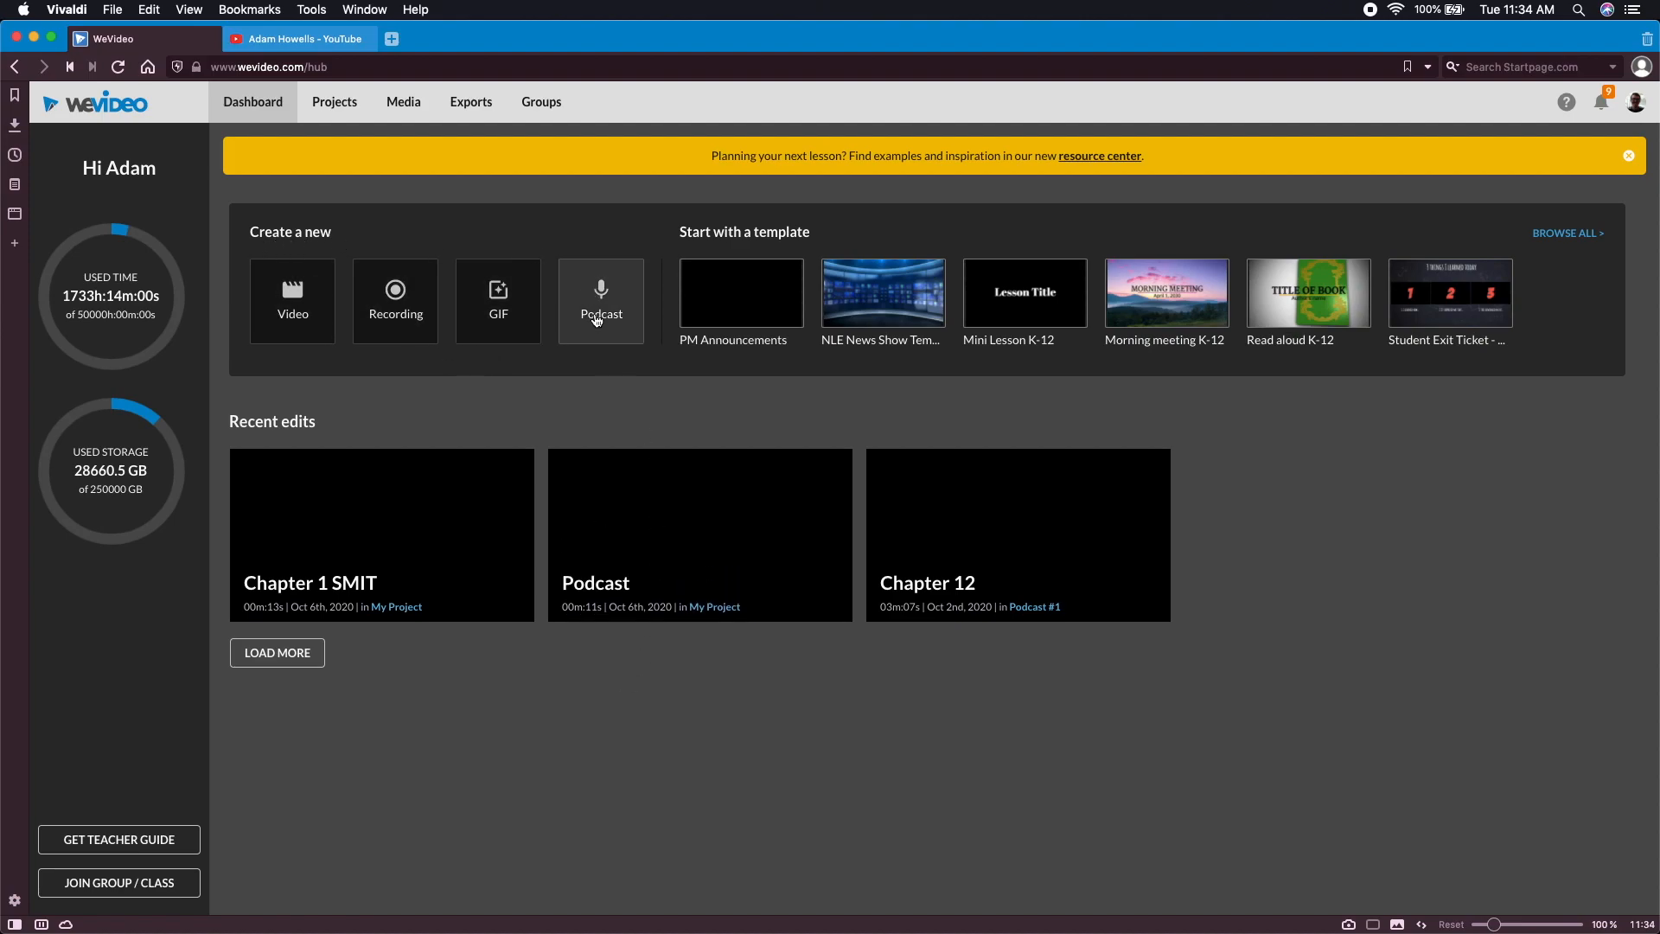
Create a new podcast edit and choose My Project as the place to save it
{"action": "left_click", "coordinate": [597, 320]}
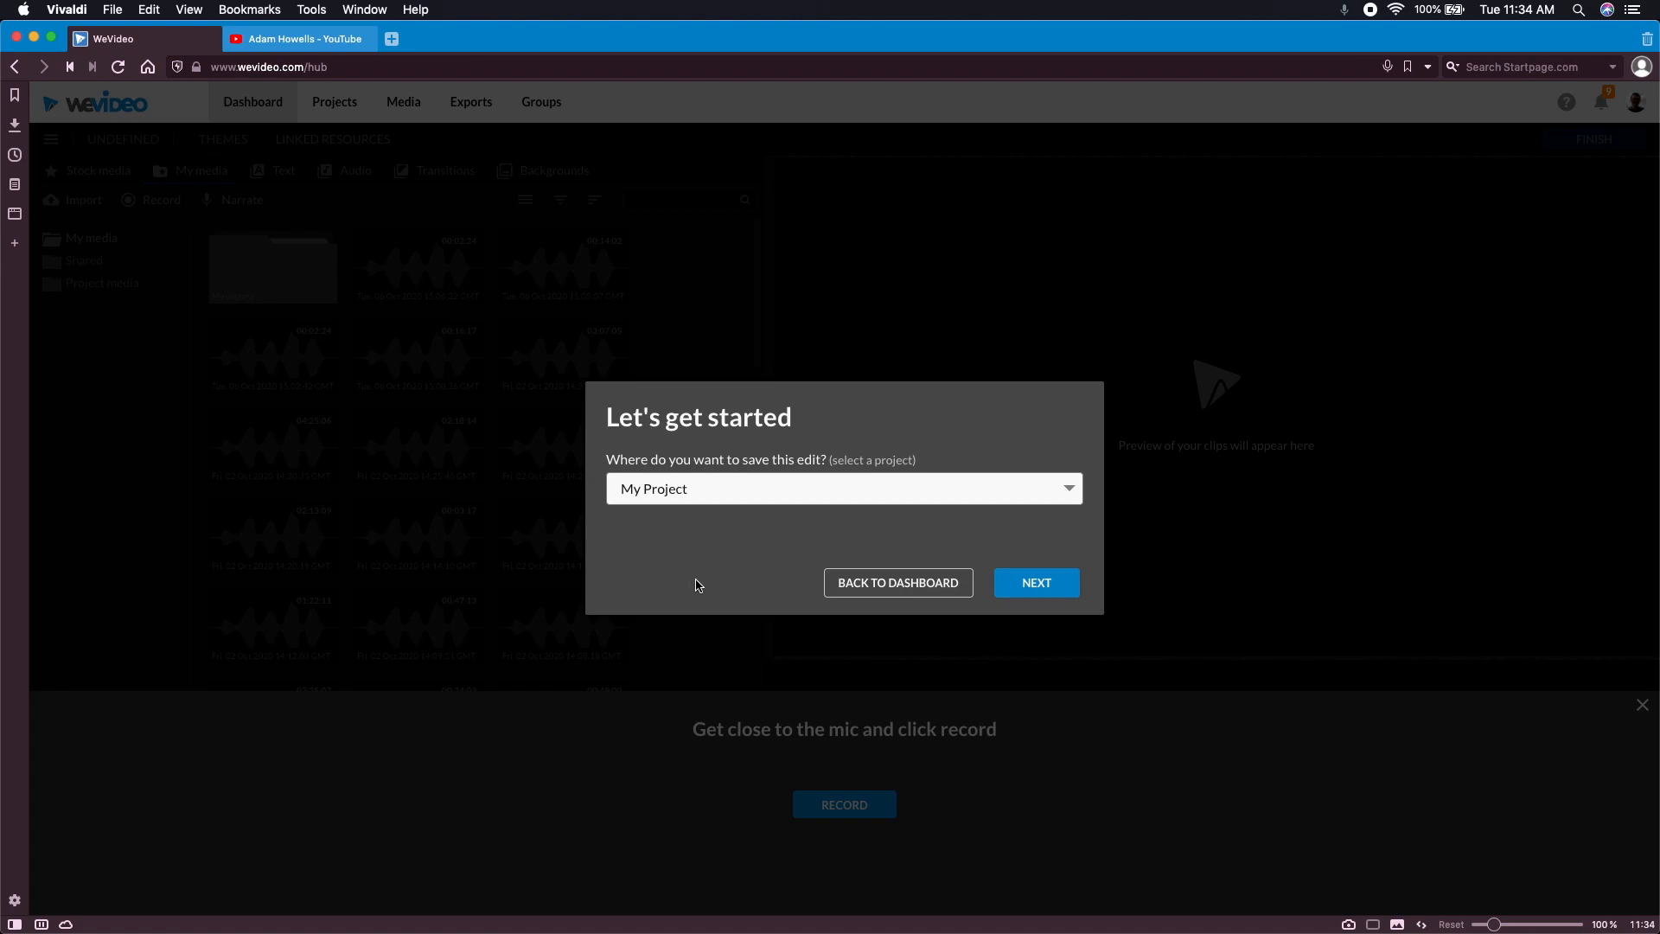
{"action": "left_click", "coordinate": [728, 493]}
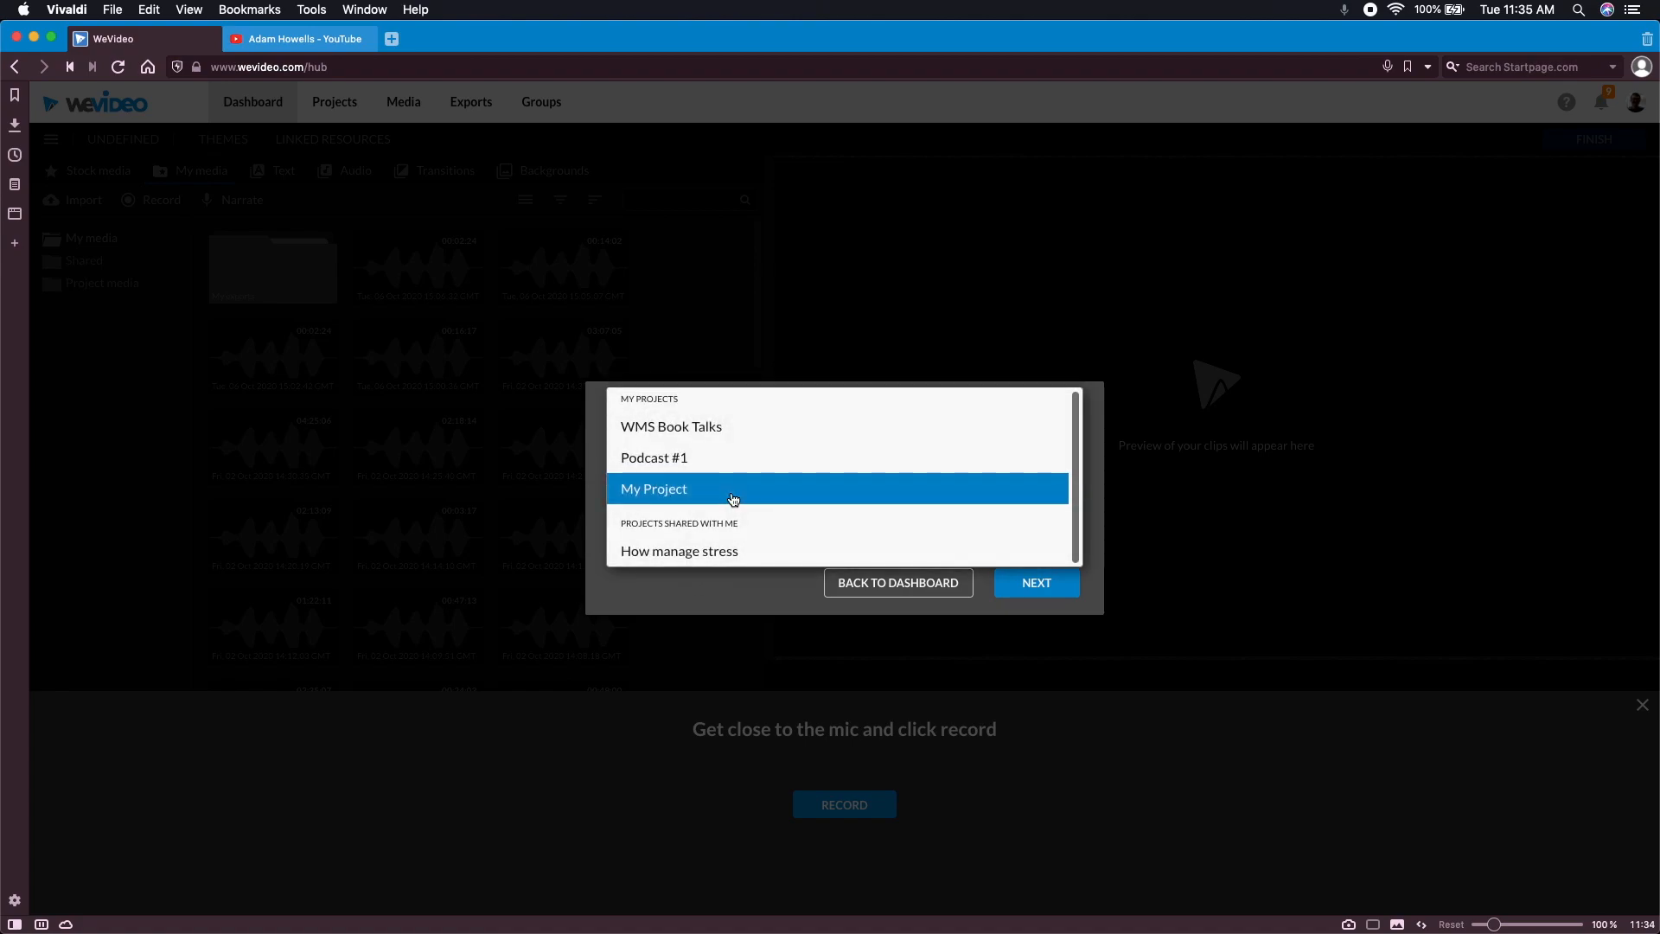
{"action": "left_click", "coordinate": [717, 597]}
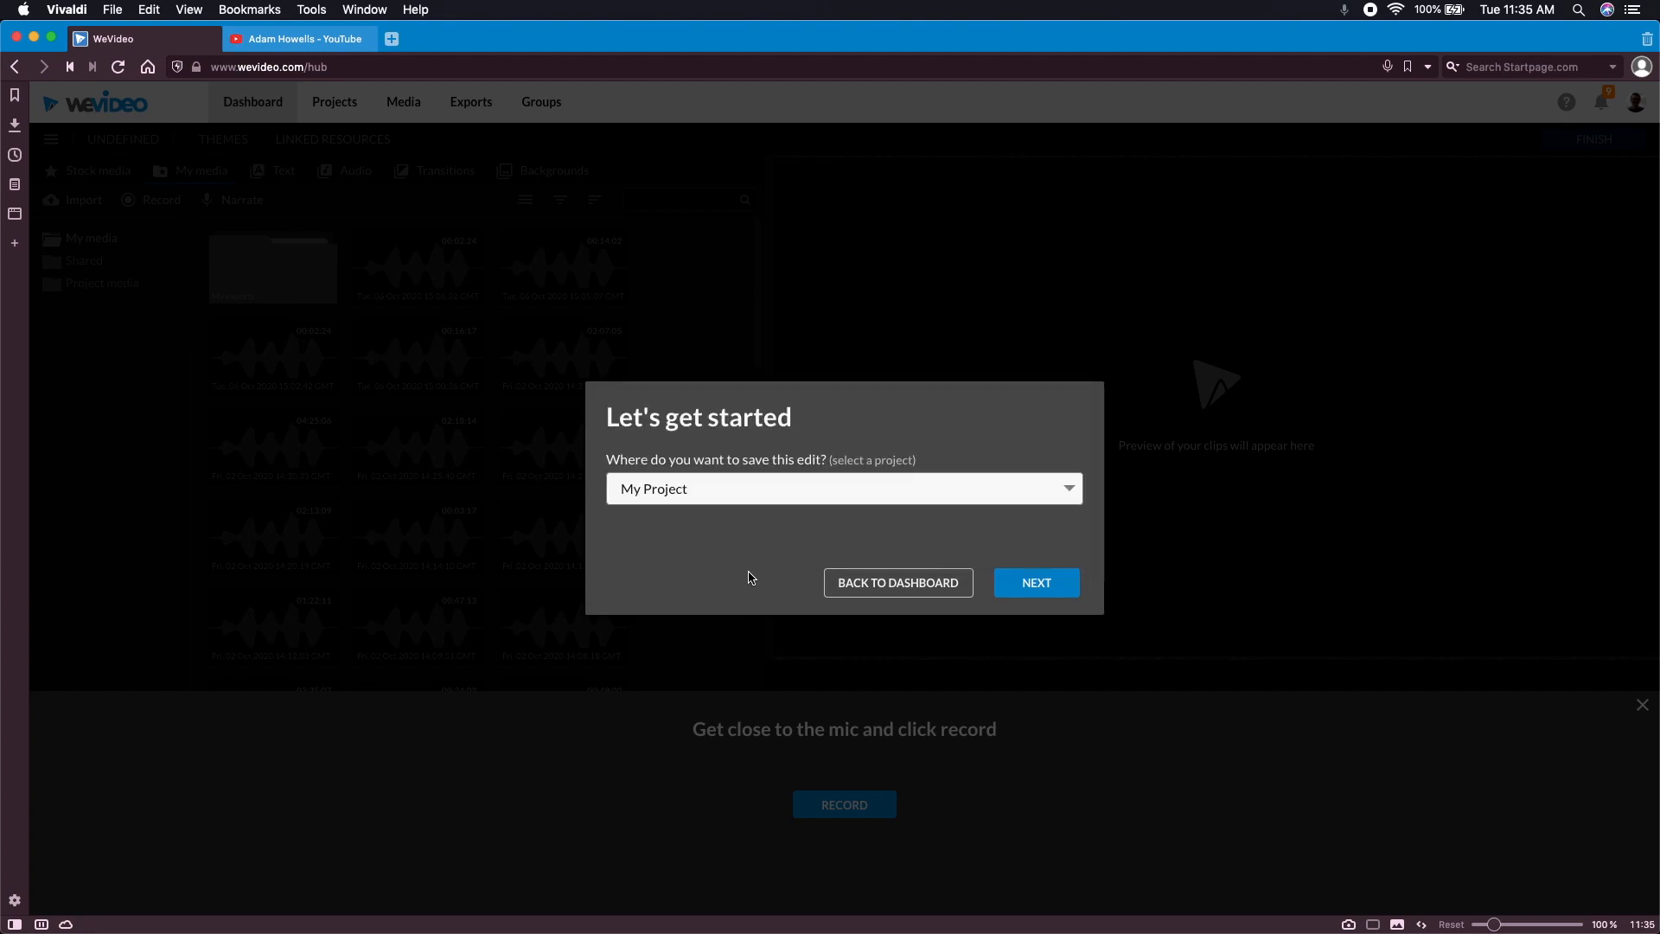
{"action": "left_click", "coordinate": [1043, 588]}
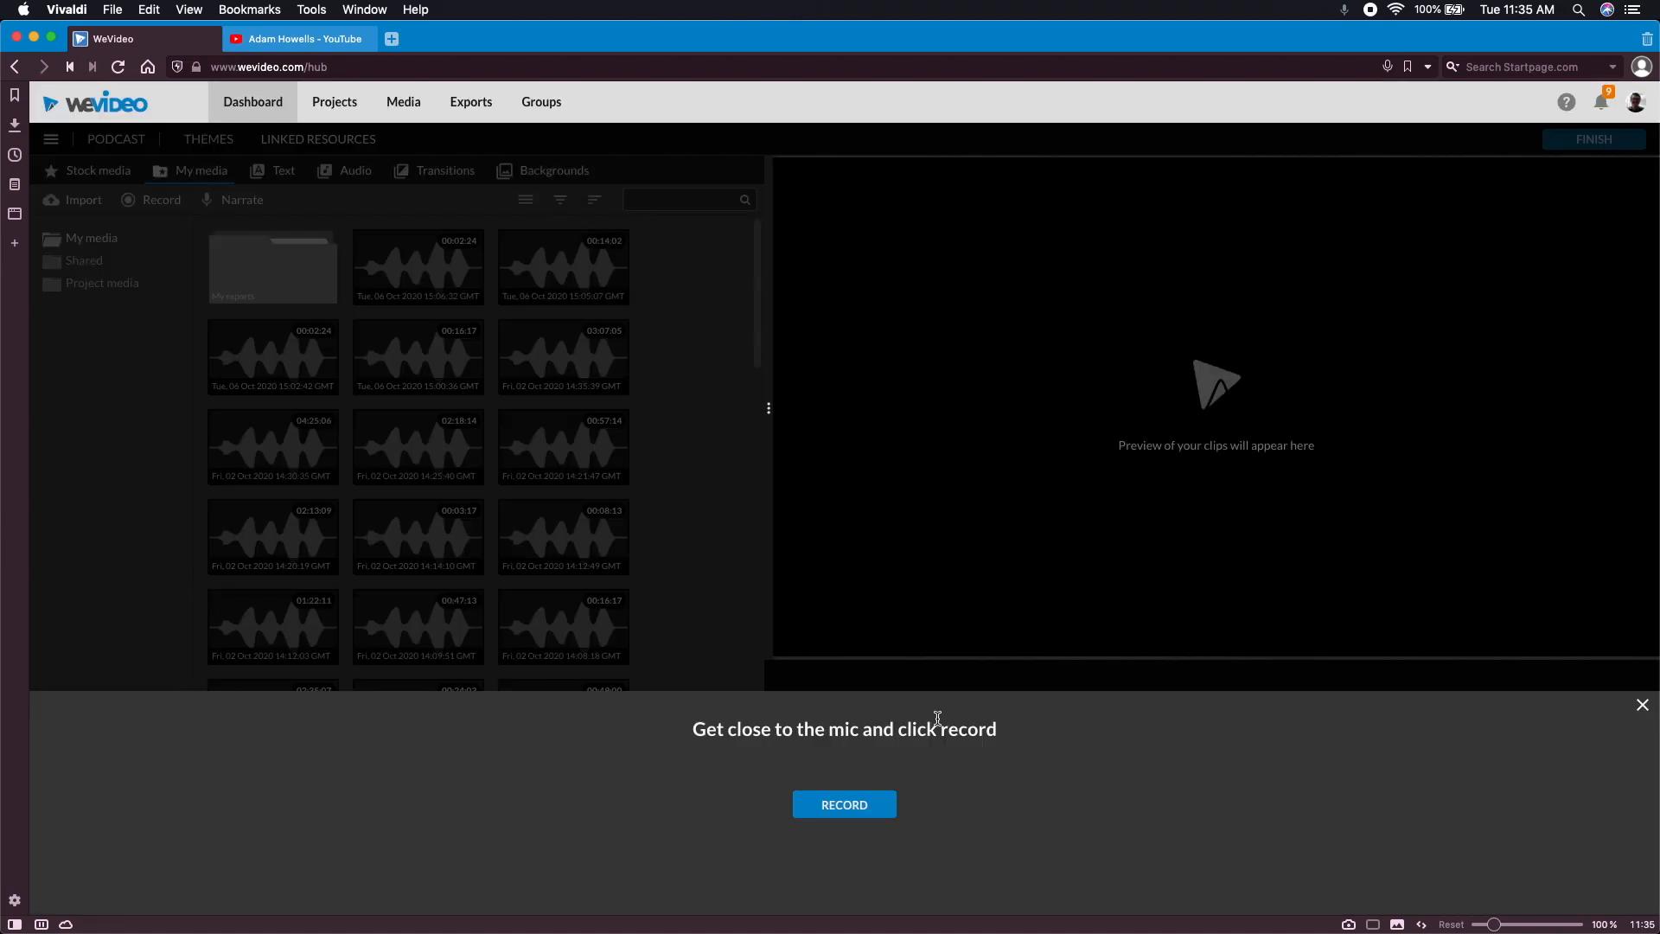
Record a voiceover of about 11 seconds, preview it, and save it to the podcast timeline
{"action": "left_click", "coordinate": [866, 813]}
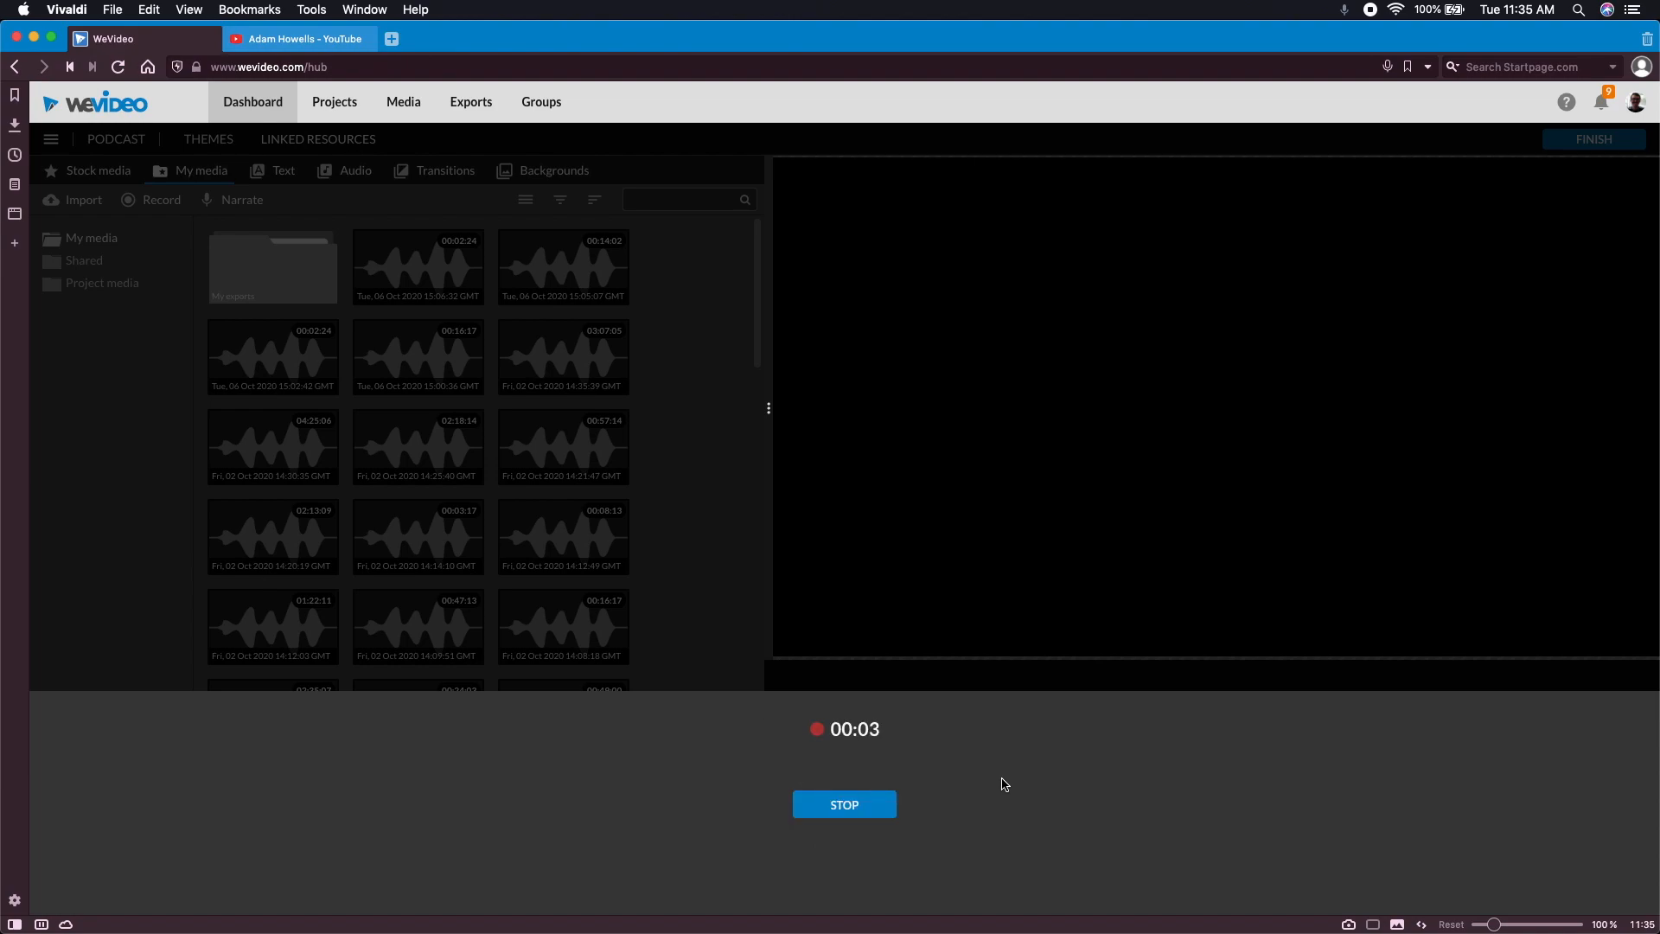
{"action": "left_click", "coordinate": [880, 810]}
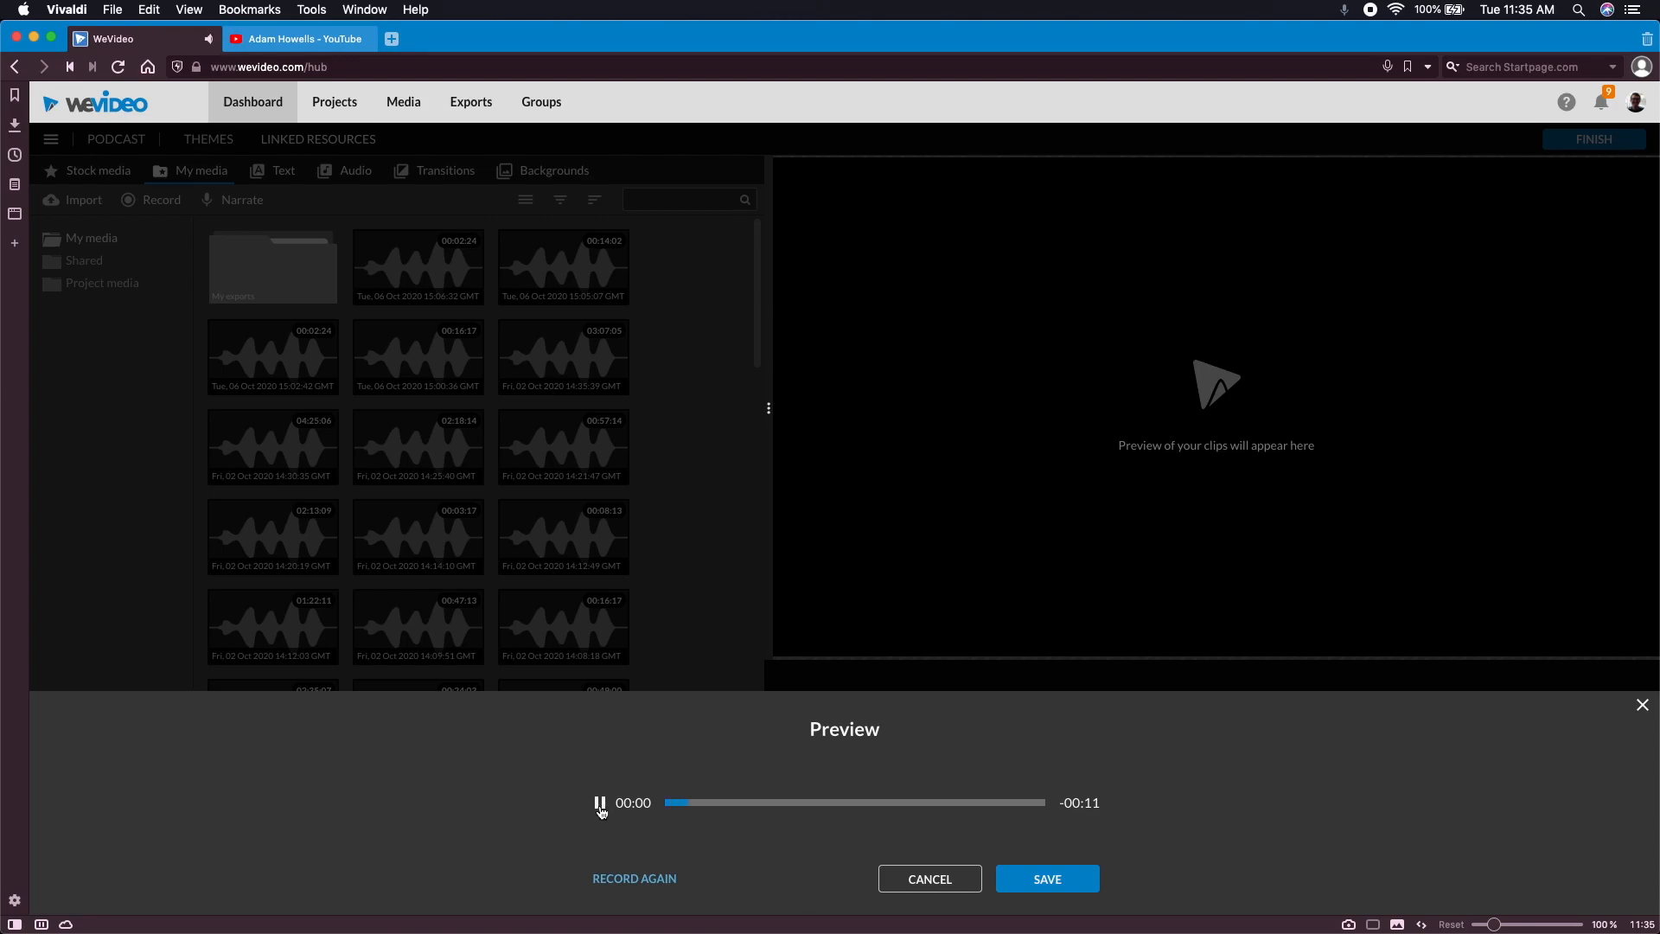
{"action": "left_click", "coordinate": [600, 805]}
{"action": "left_click", "coordinate": [1069, 882]}
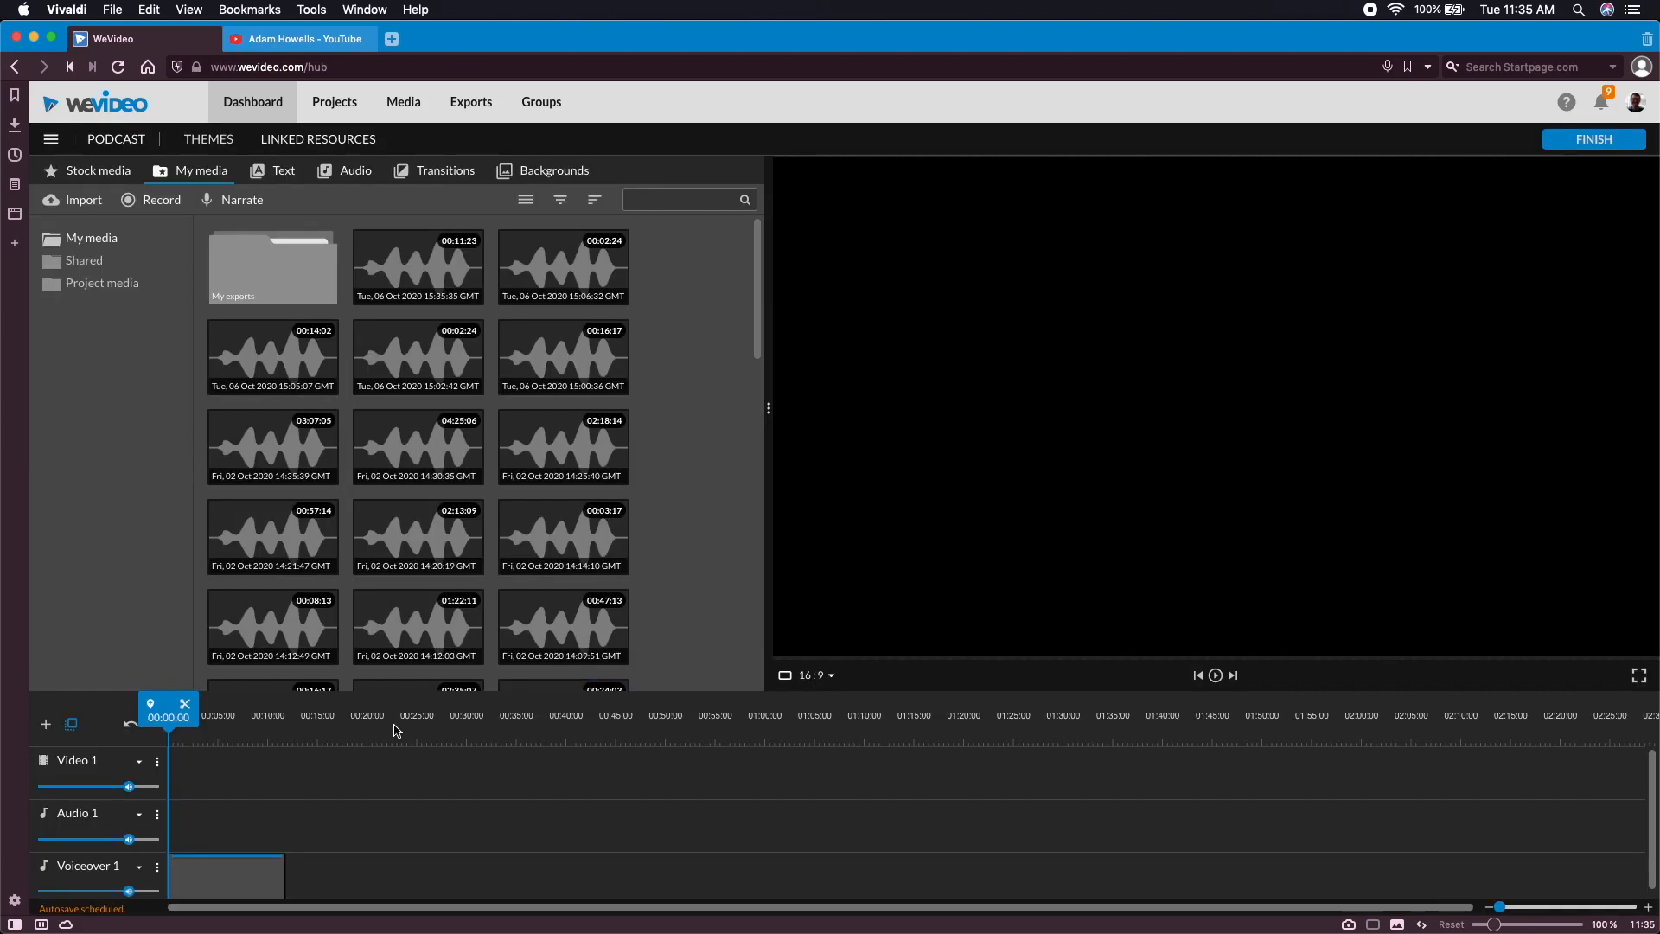
Play the voiceover to find the start of the unwanted part and split the clip at 00:05:17
{"action": "scroll", "coordinate": [306, 779], "scroll_direction": "down", "scroll_amount": 1}
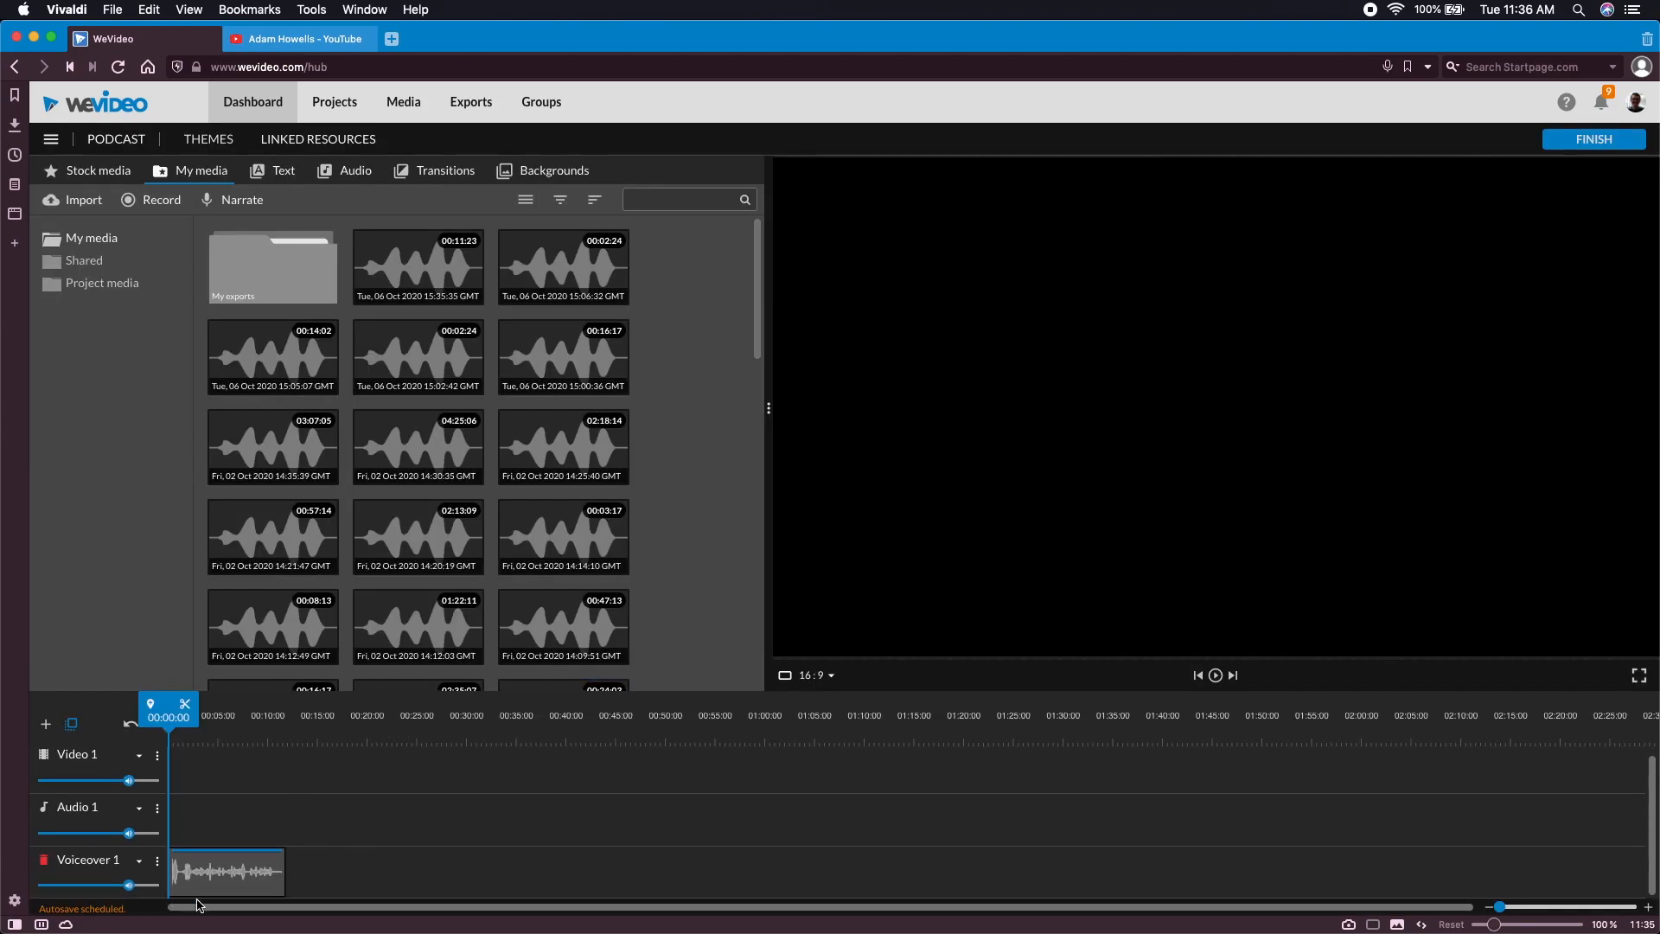
{"action": "left_click", "coordinate": [1216, 678]}
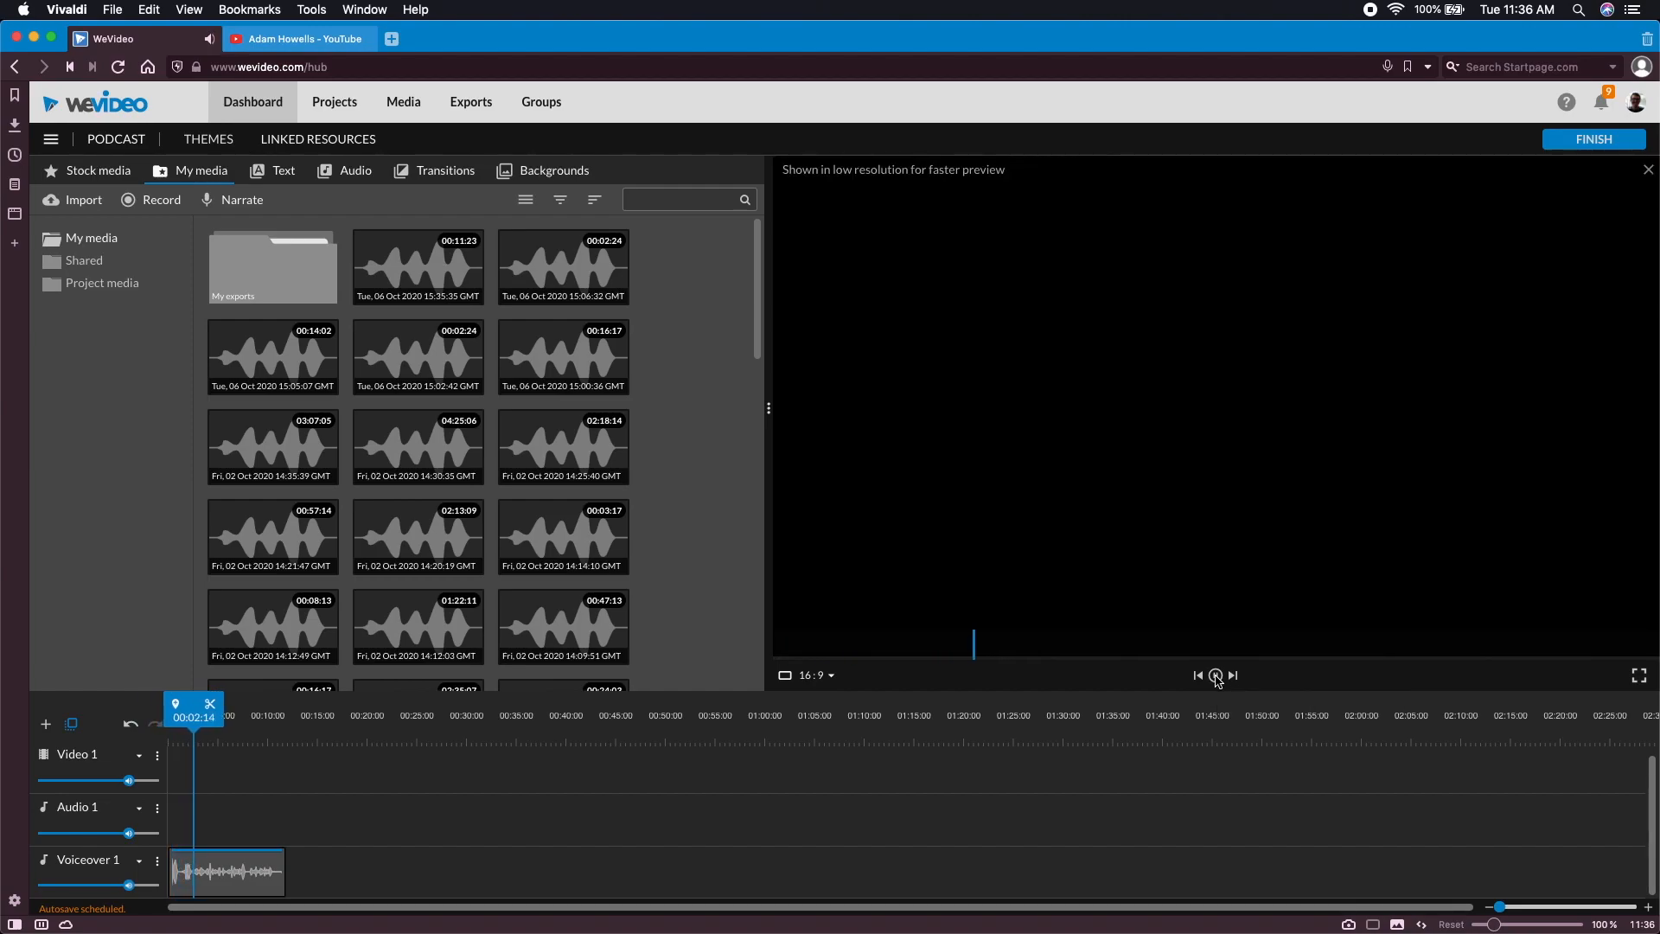
{"action": "left_click", "coordinate": [1217, 678]}
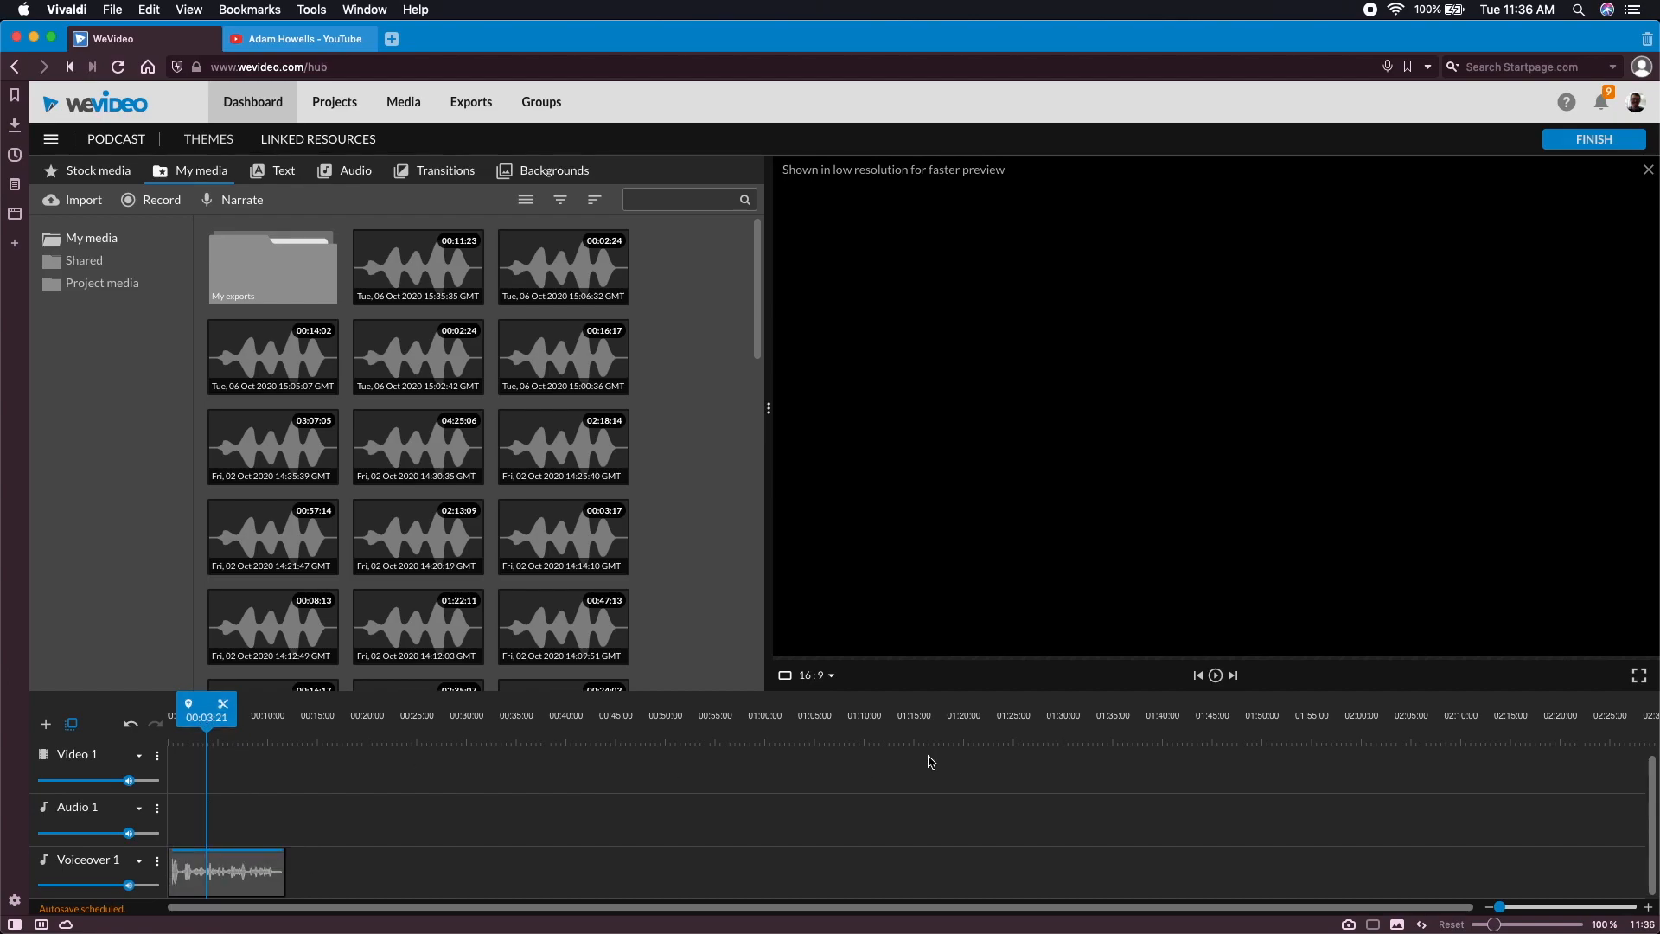
{"action": "left_click", "coordinate": [1216, 676]}
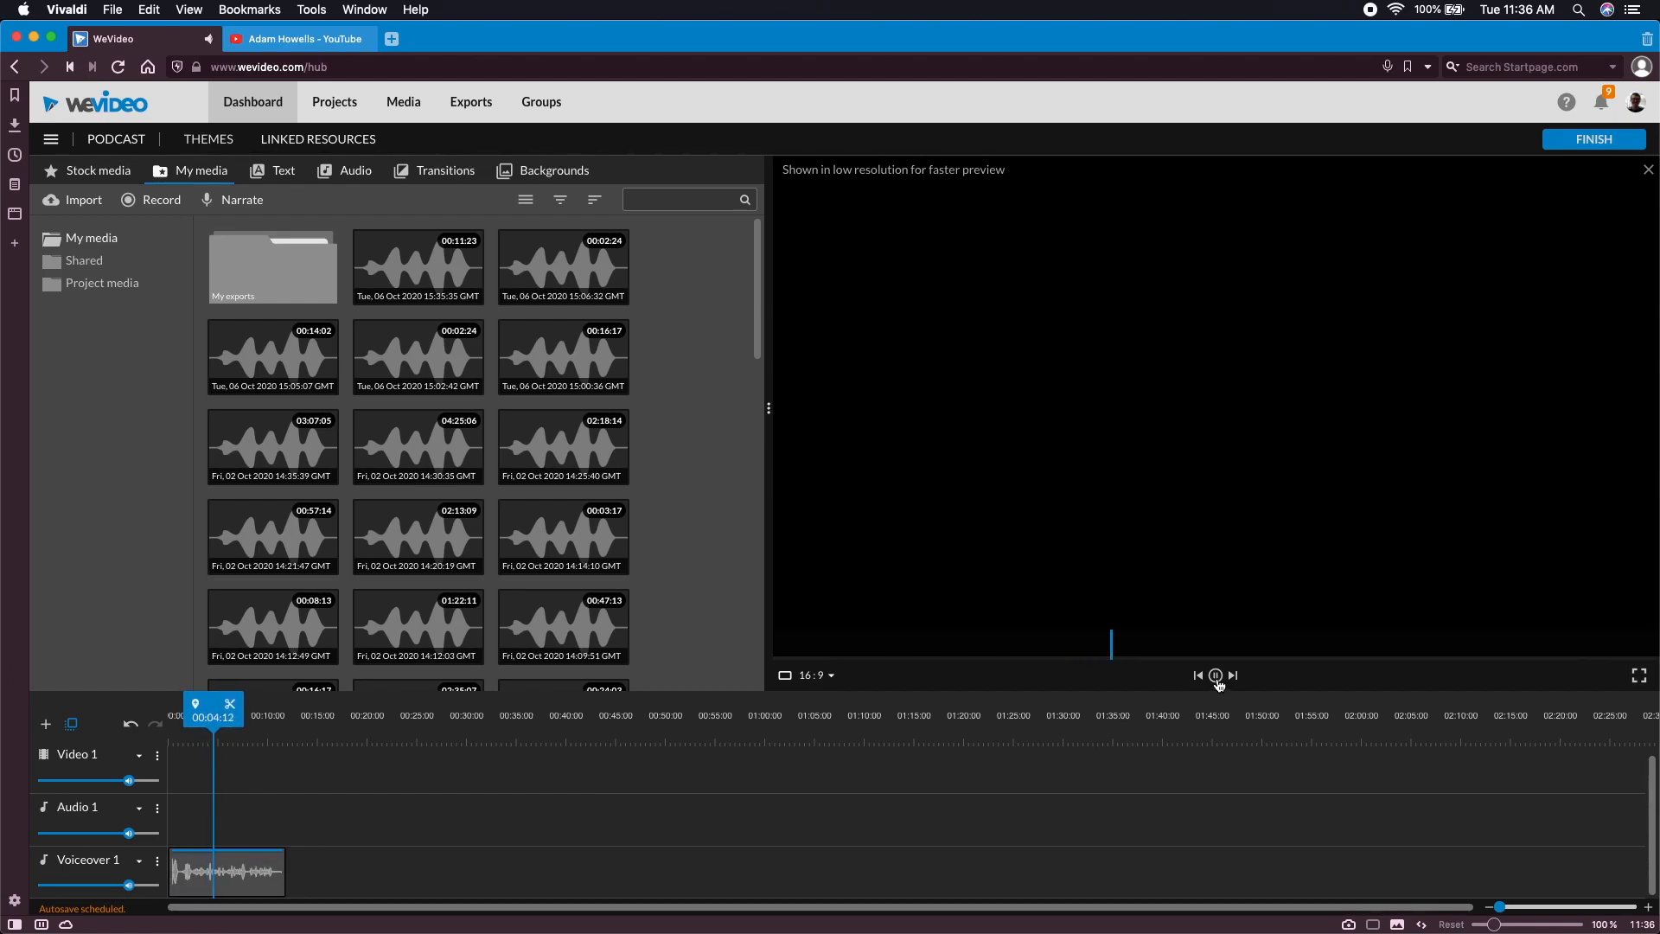
{"action": "left_click", "coordinate": [1216, 676]}
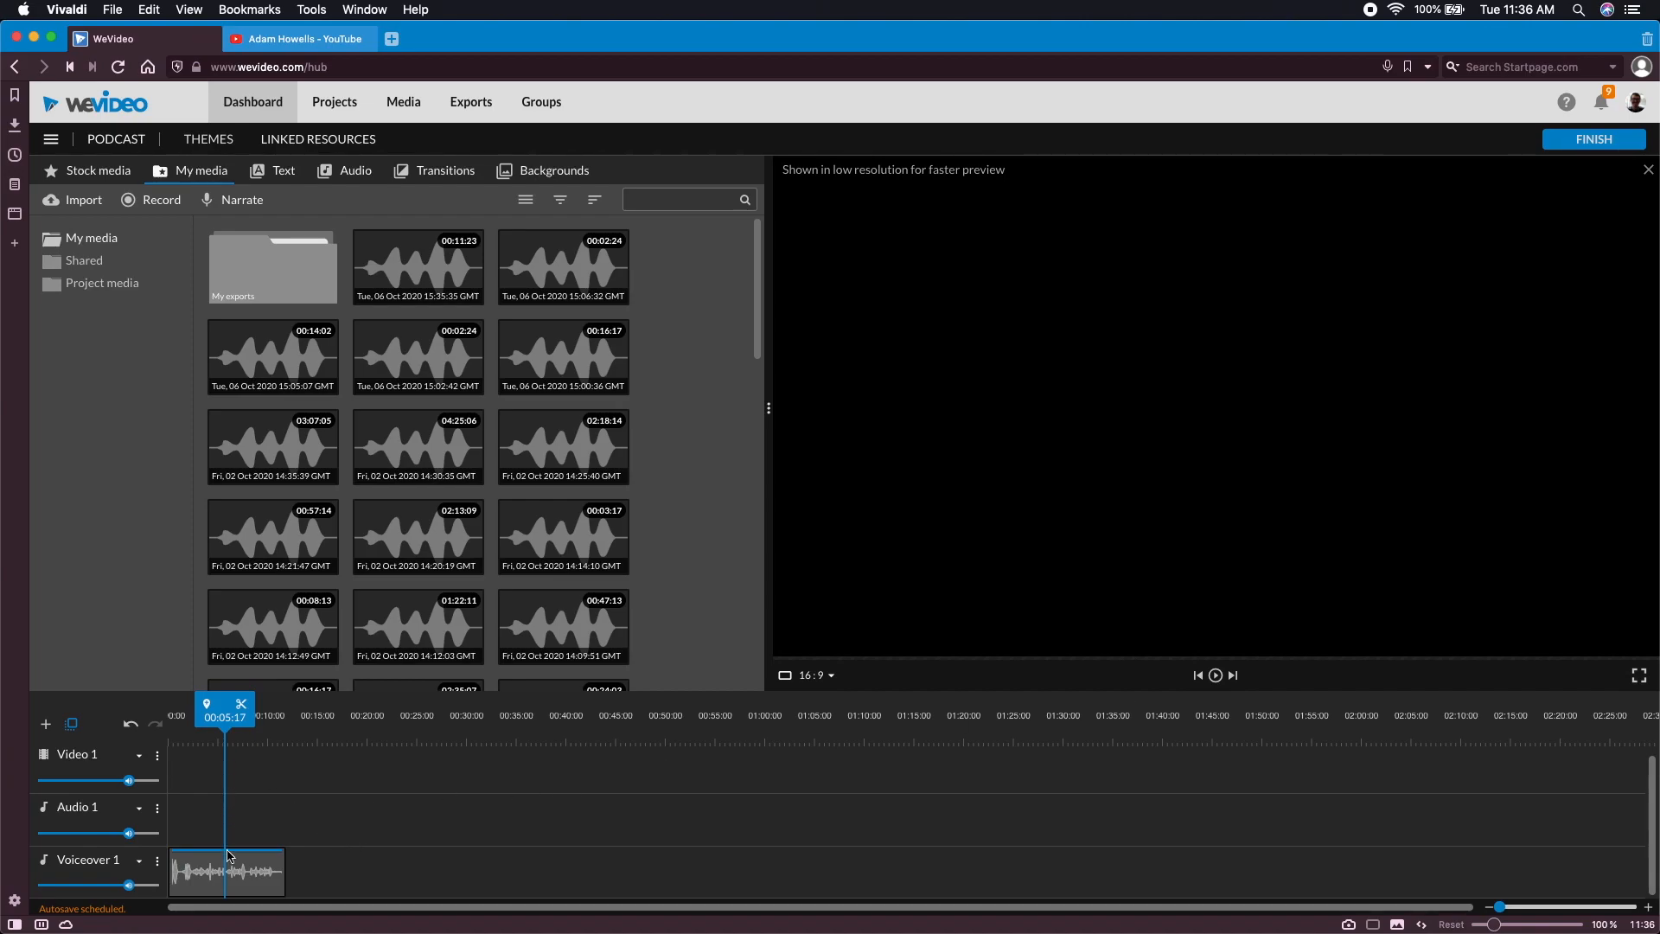
{"action": "left_click", "coordinate": [241, 713]}
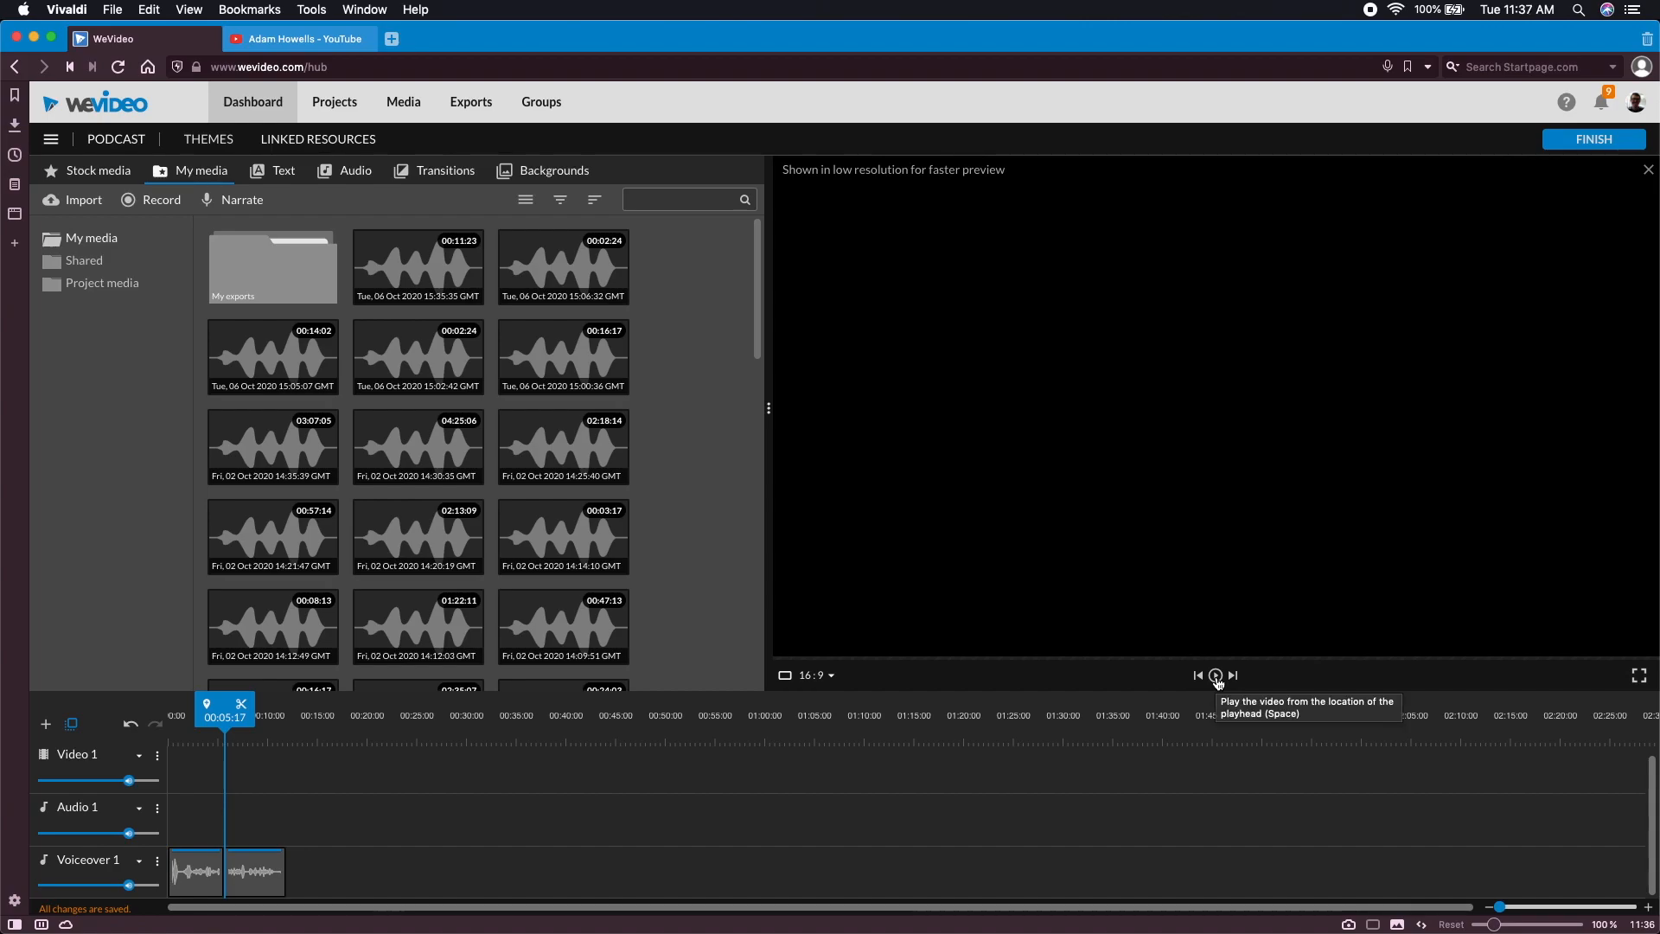
Play the second voiceover clip from near its start and split it at 00:07:20
{"action": "left_click", "coordinate": [272, 880]}
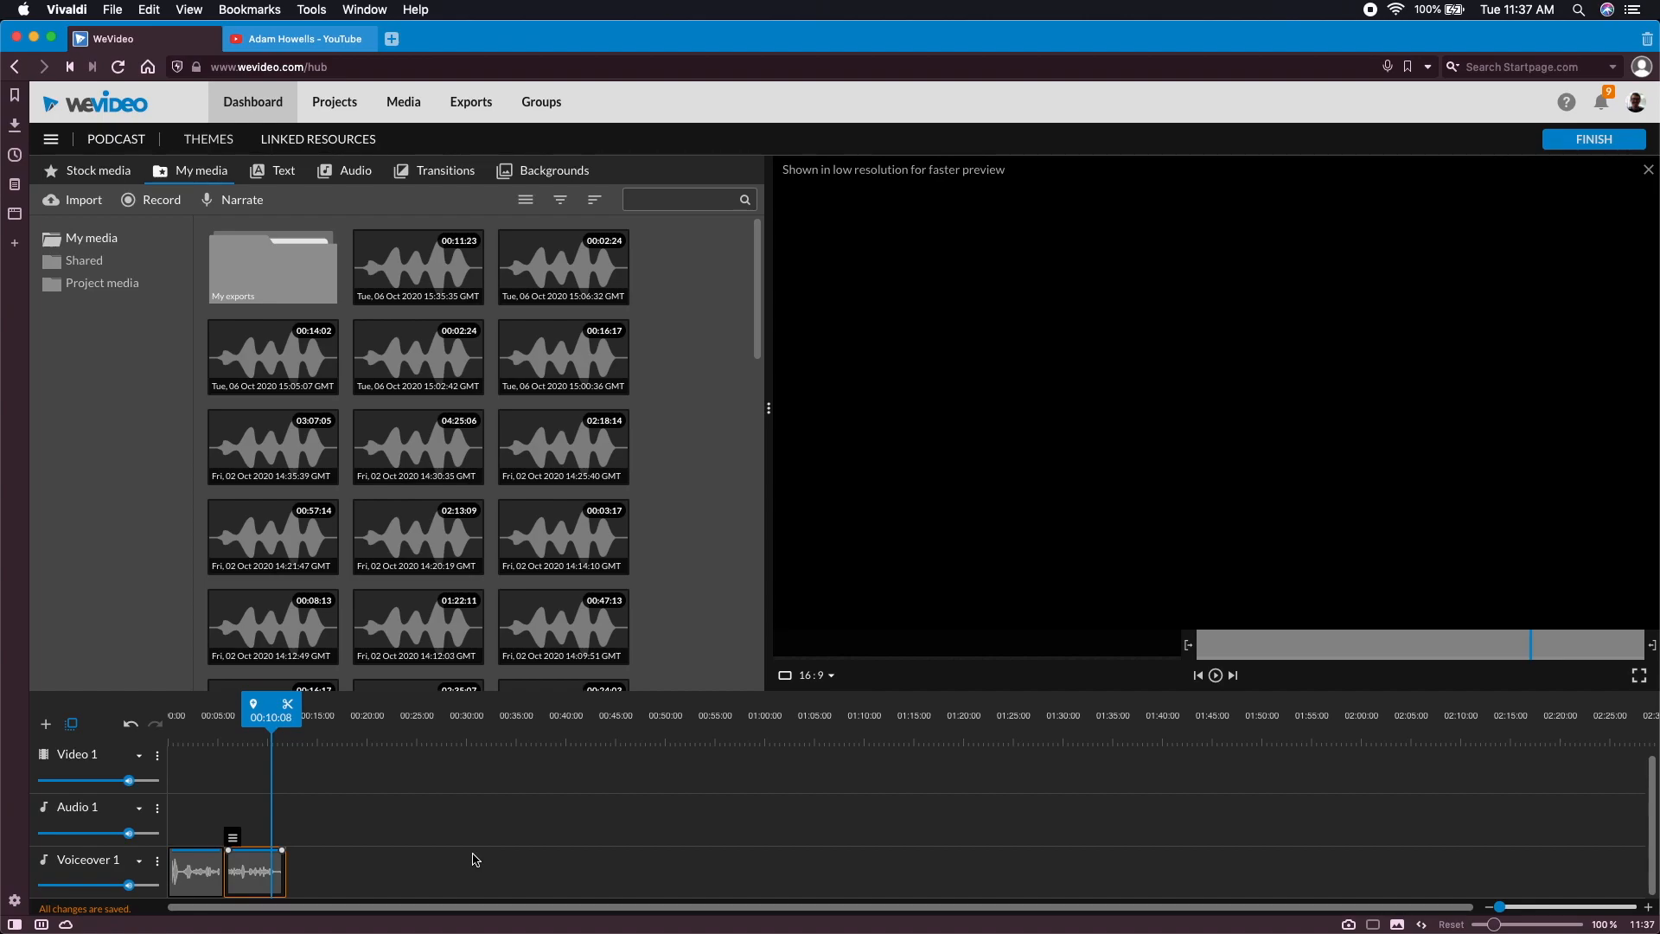
{"action": "left_click_drag", "start_coordinate": [279, 724], "coordinate": [232, 725]}
{"action": "left_click", "coordinate": [1224, 678]}
{"action": "left_click", "coordinate": [1218, 678]}
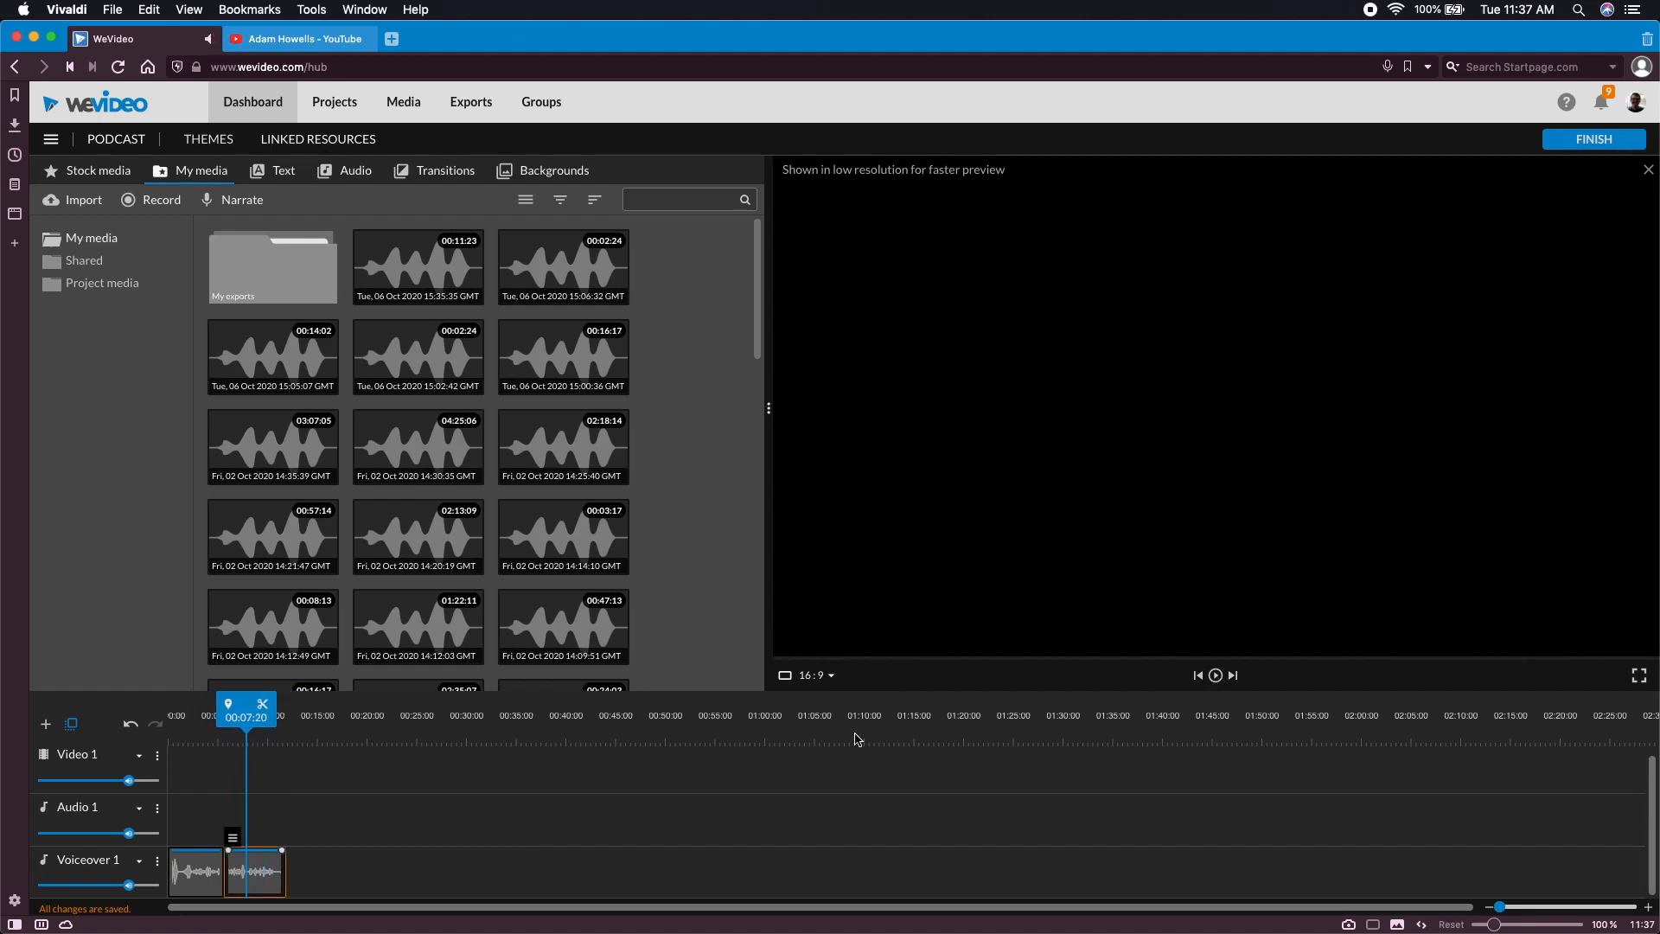
{"action": "left_click", "coordinate": [266, 708]}
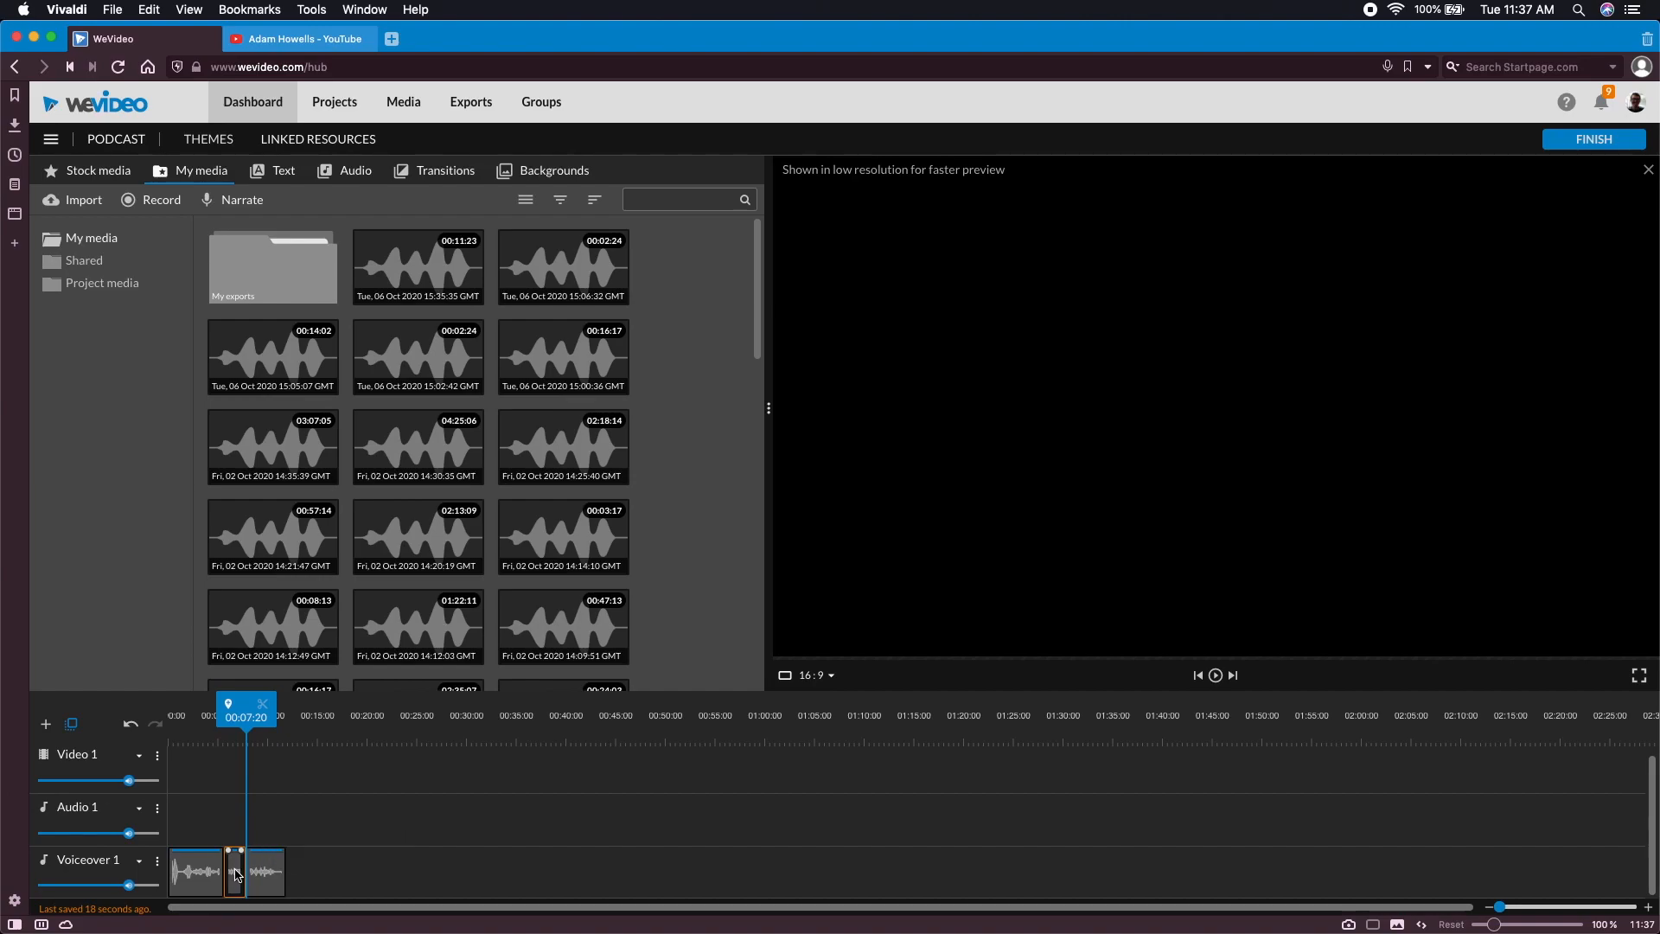
Delete the short middle voiceover segment, close the gap by moving the last clip against the first, and play back the join
{"action": "key", "text": "Delete"}
{"action": "left_click", "coordinate": [262, 873]}
{"action": "left_click_drag", "start_coordinate": [258, 874], "coordinate": [234, 872]}
{"action": "left_click_drag", "start_coordinate": [240, 711], "coordinate": [205, 723]}
{"action": "left_click", "coordinate": [1217, 676]}
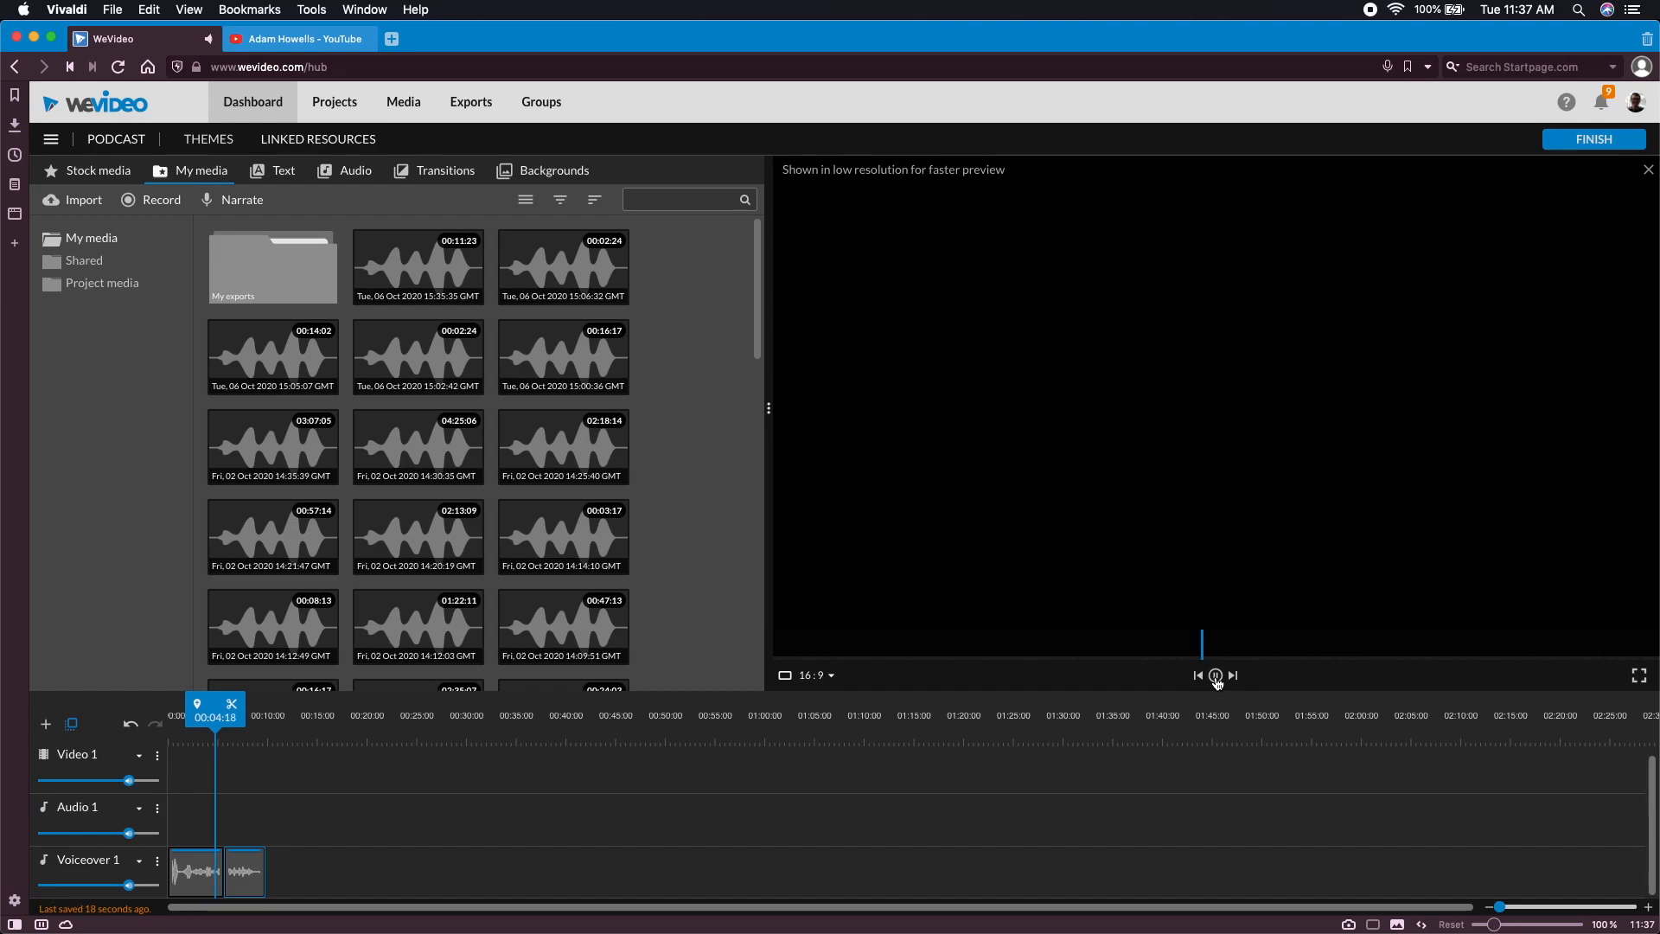
{"action": "left_click", "coordinate": [1212, 680]}
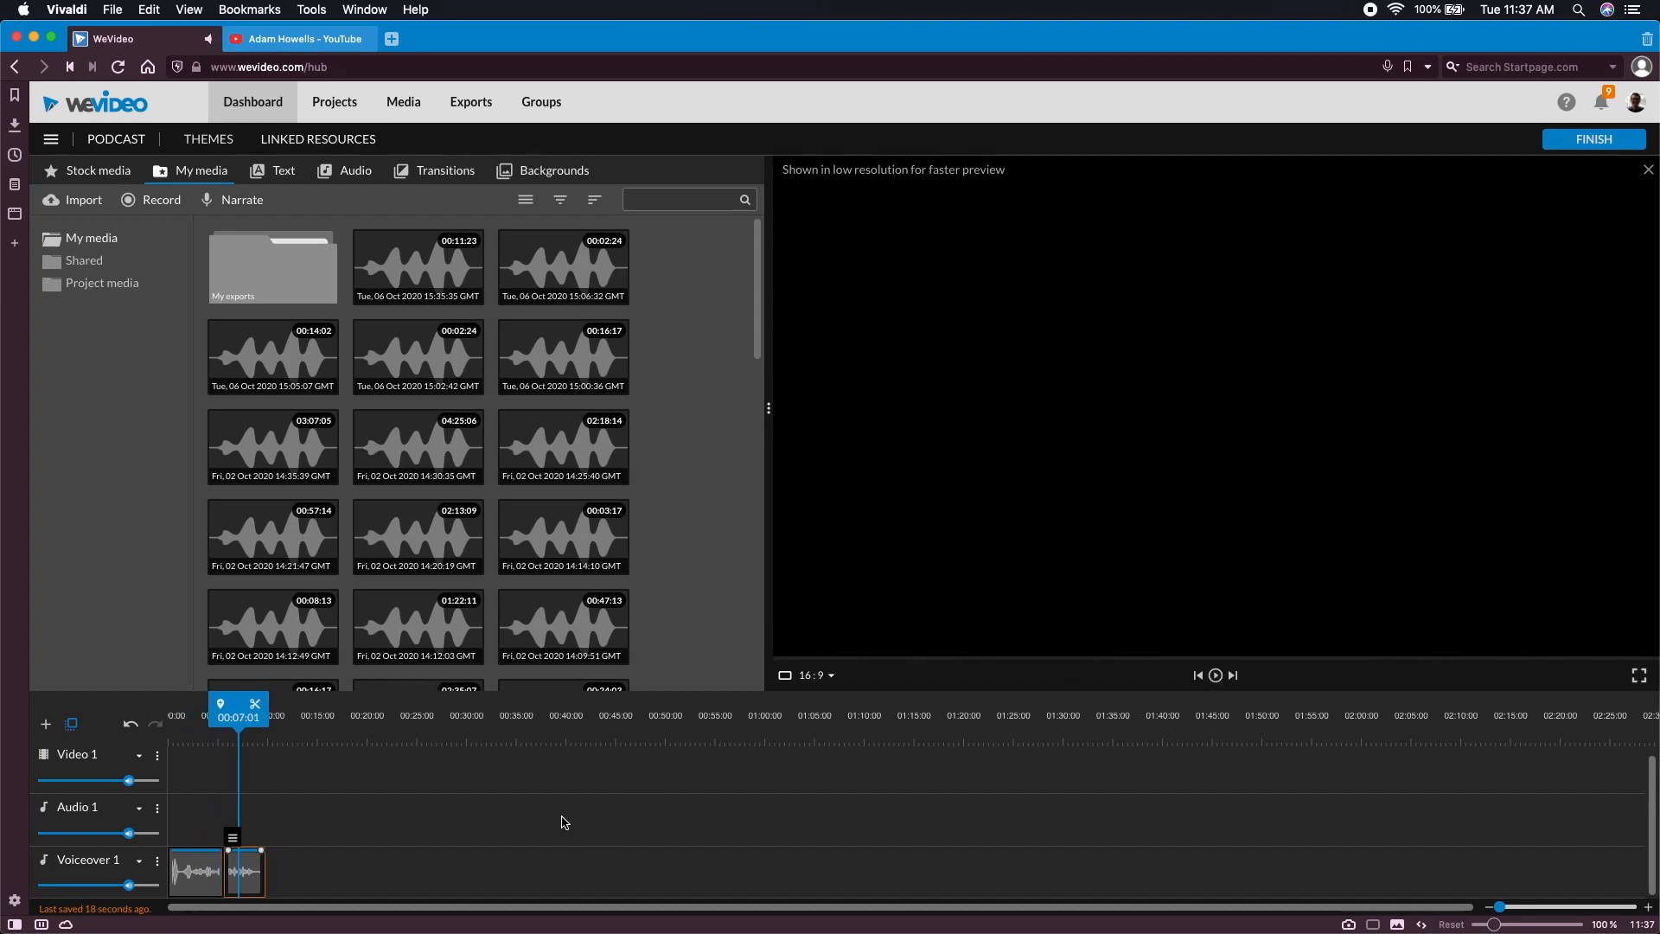
Place the playhead at the end of the voiceover and record and save another narration of about 4 seconds there
{"action": "left_click_drag", "start_coordinate": [238, 716], "coordinate": [266, 716]}
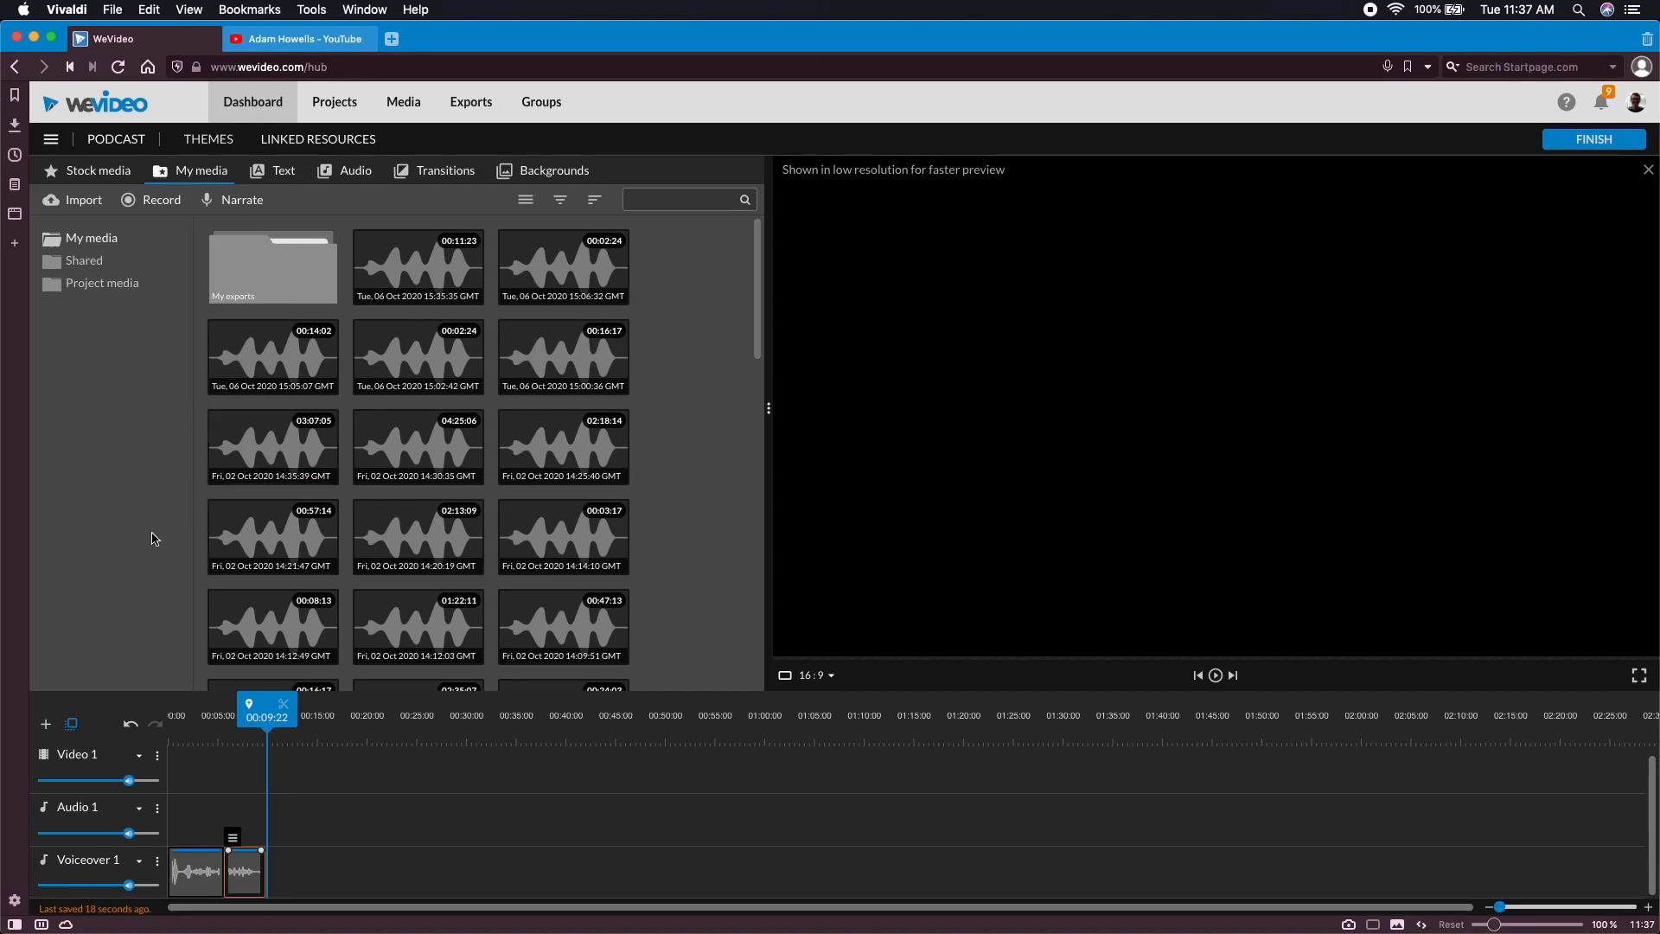
{"action": "mouse_move", "coordinate": [266, 745]}
{"action": "left_mouse_down"}
{"action": "mouse_move", "coordinate": [233, 731]}
{"action": "mouse_move", "coordinate": [266, 722]}
{"action": "left_mouse_up"}
{"action": "left_click", "coordinate": [244, 206]}
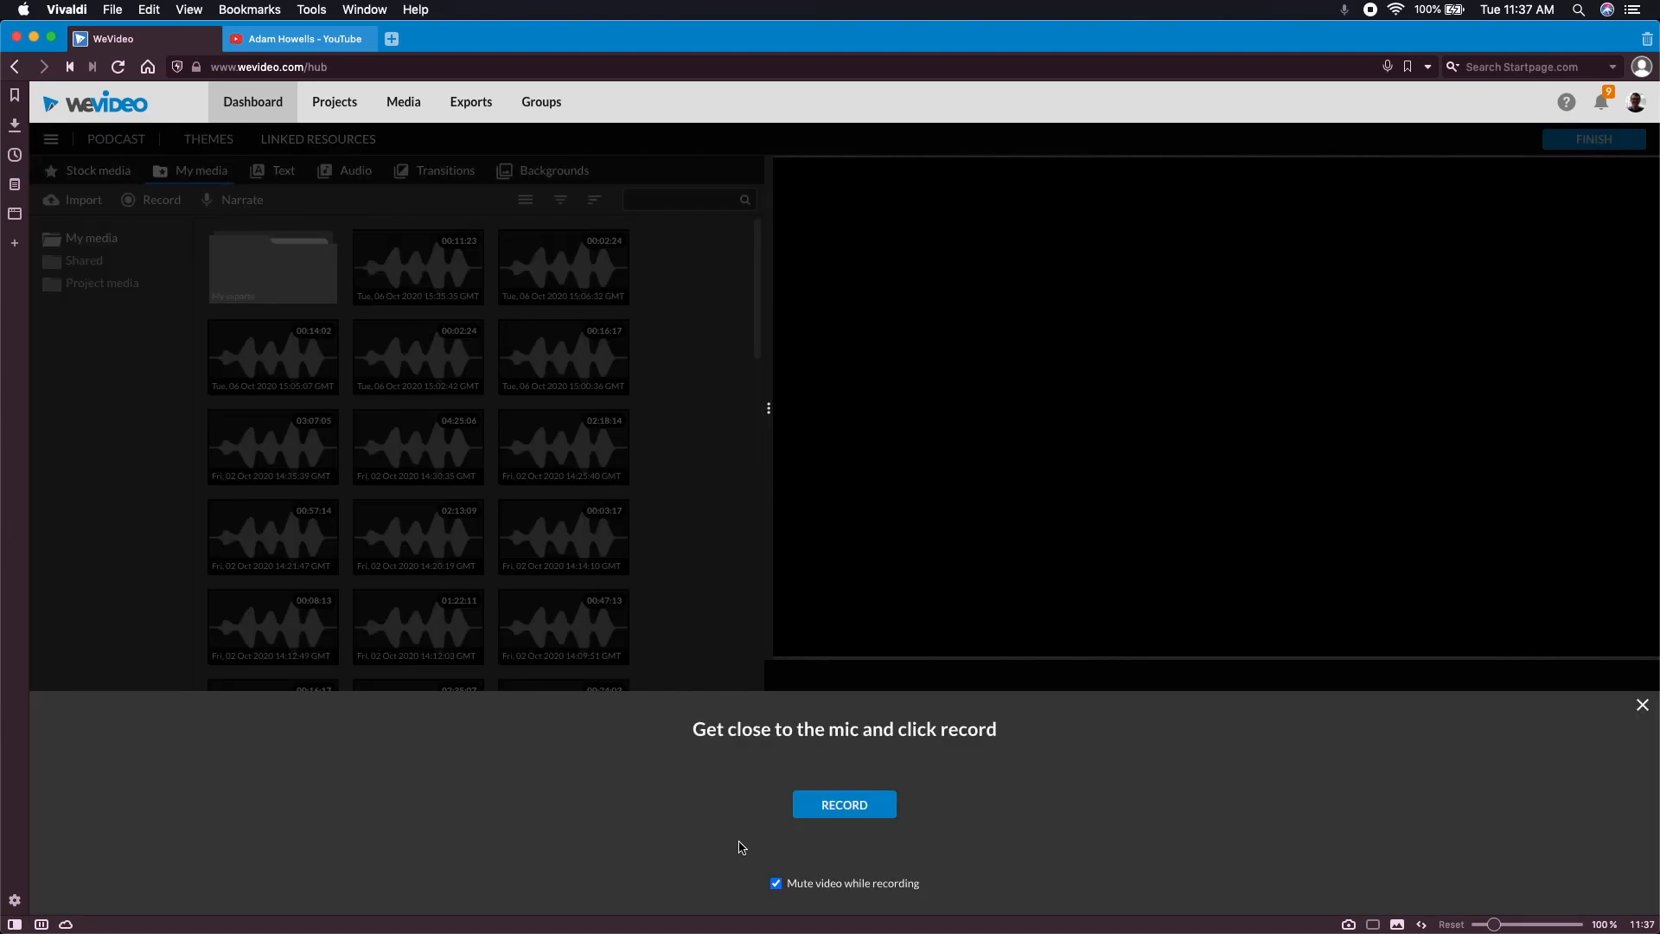
{"action": "left_click", "coordinate": [878, 811]}
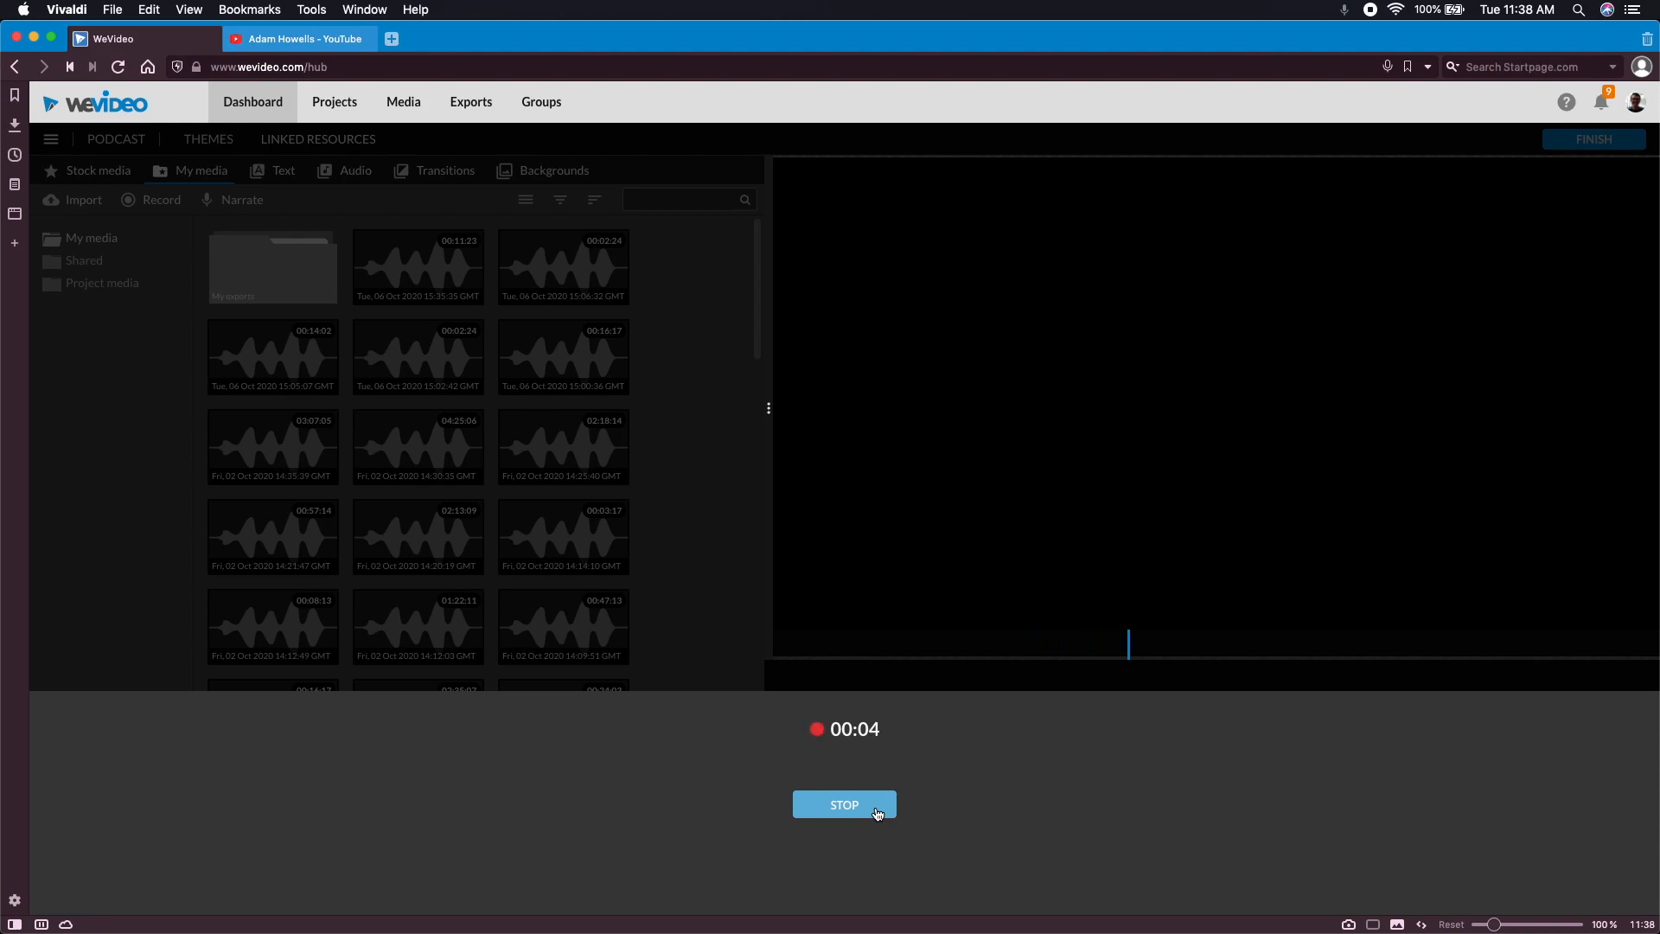
{"action": "left_click", "coordinate": [877, 812]}
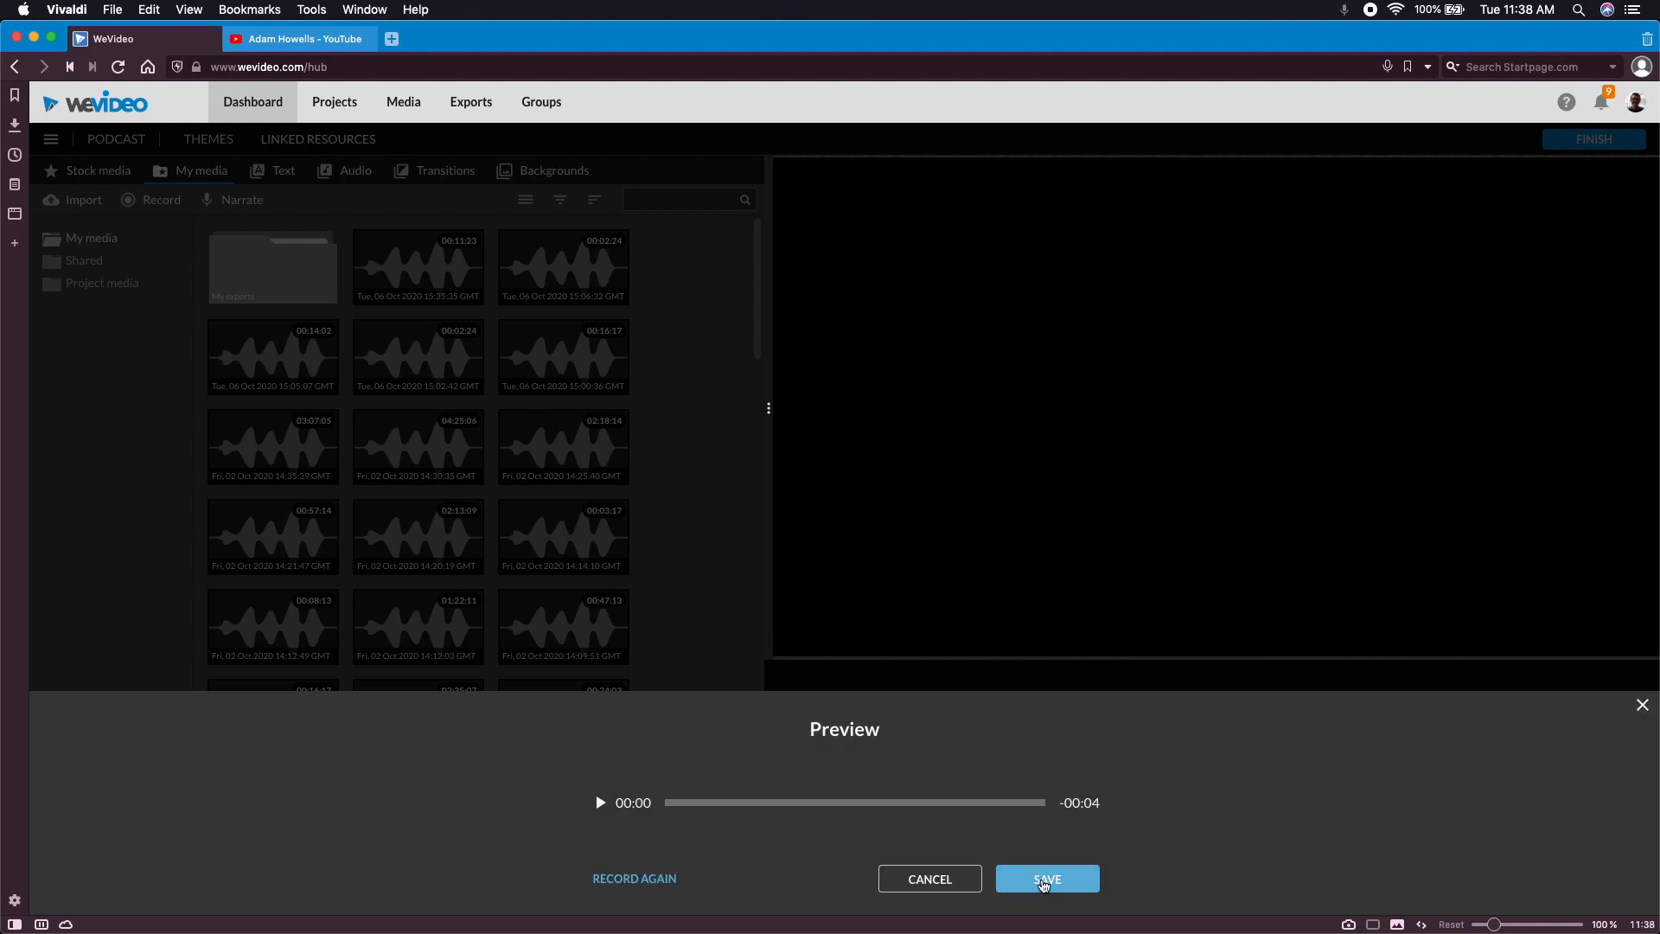
{"action": "left_click", "coordinate": [1034, 879]}
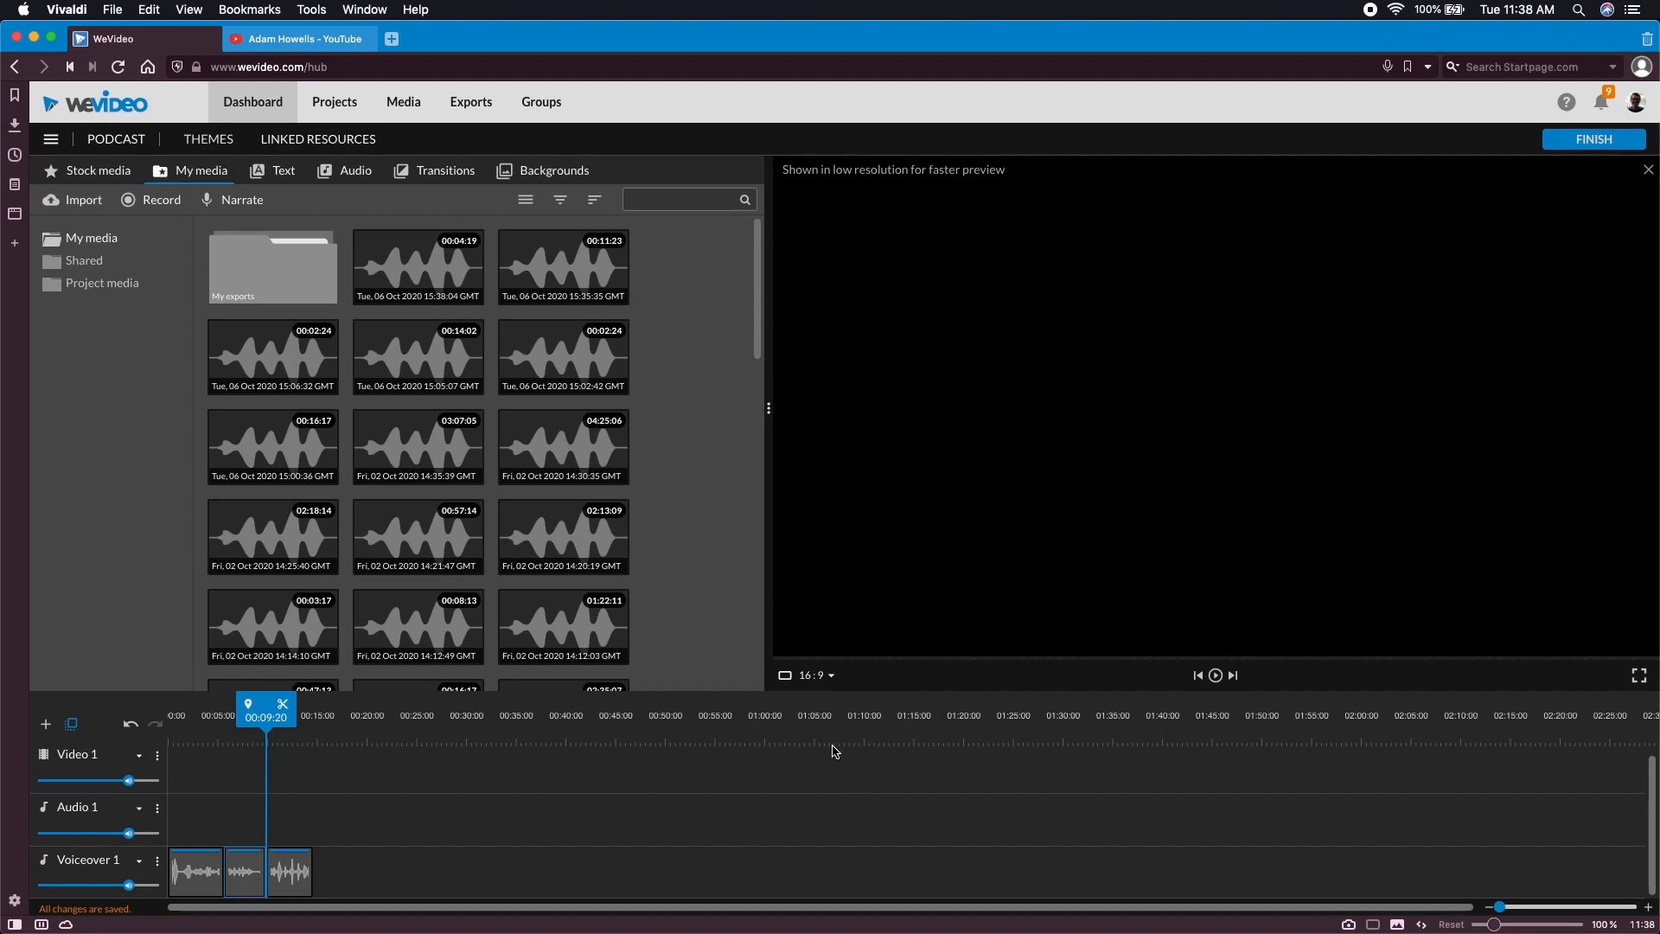
Finish the edit and title the export "Chapter 1 SMIT"
{"action": "left_click", "coordinate": [1596, 140]}
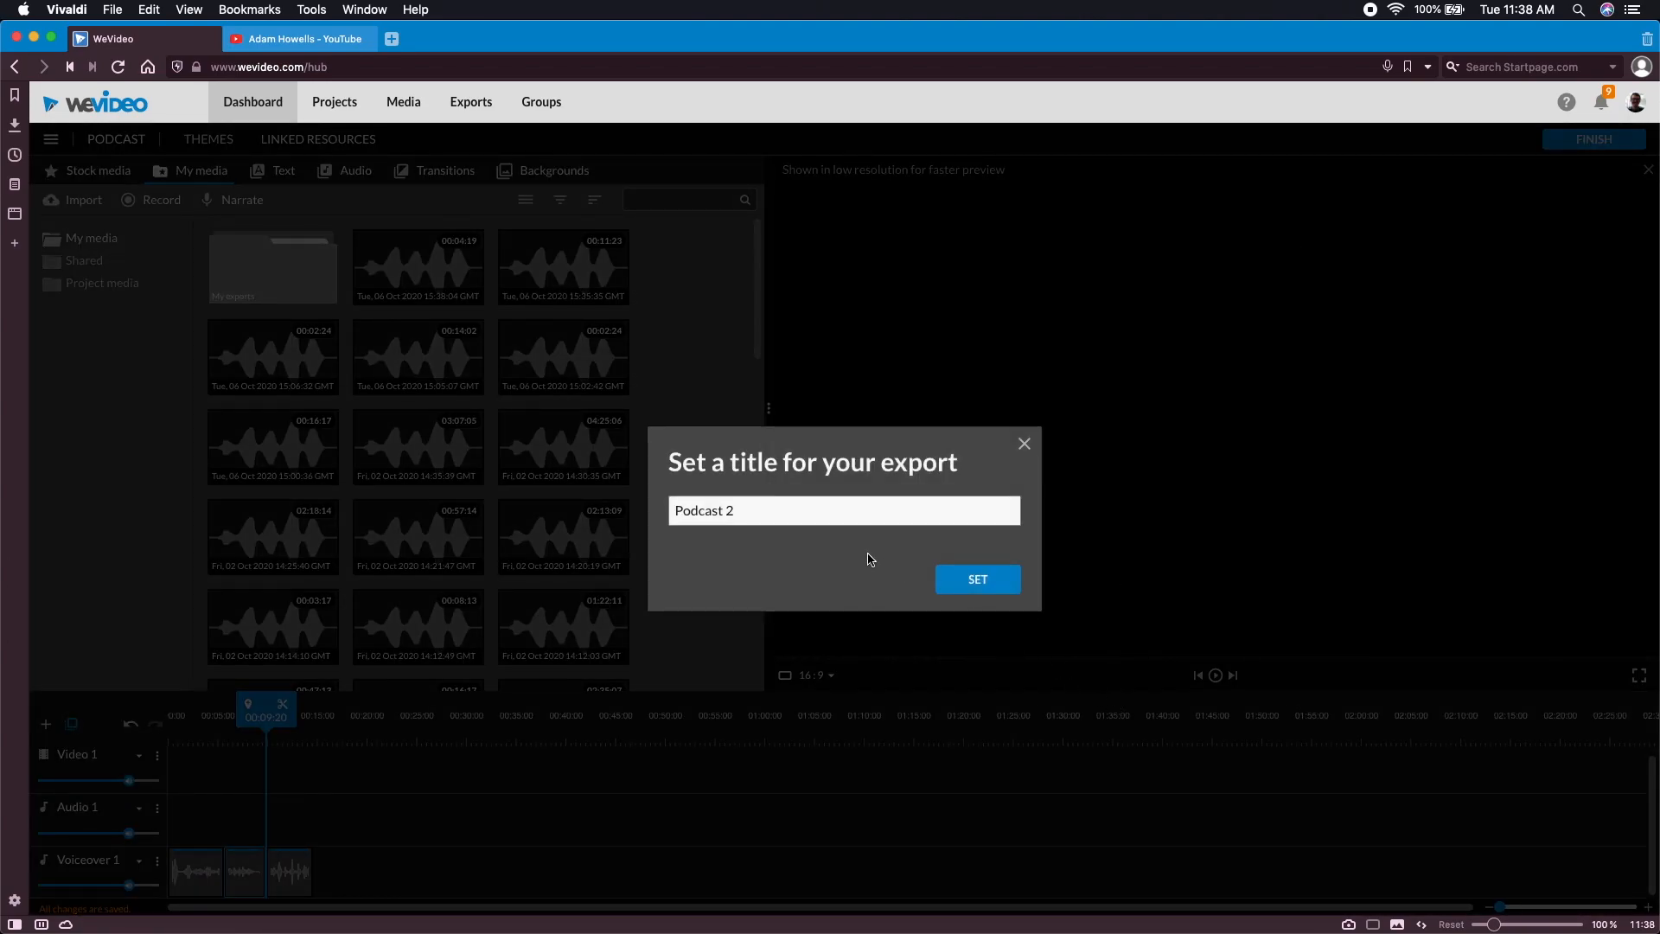
{"action": "left_click_drag", "start_coordinate": [805, 517], "coordinate": [618, 508]}
{"action": "type", "text": "Chapter 1"}
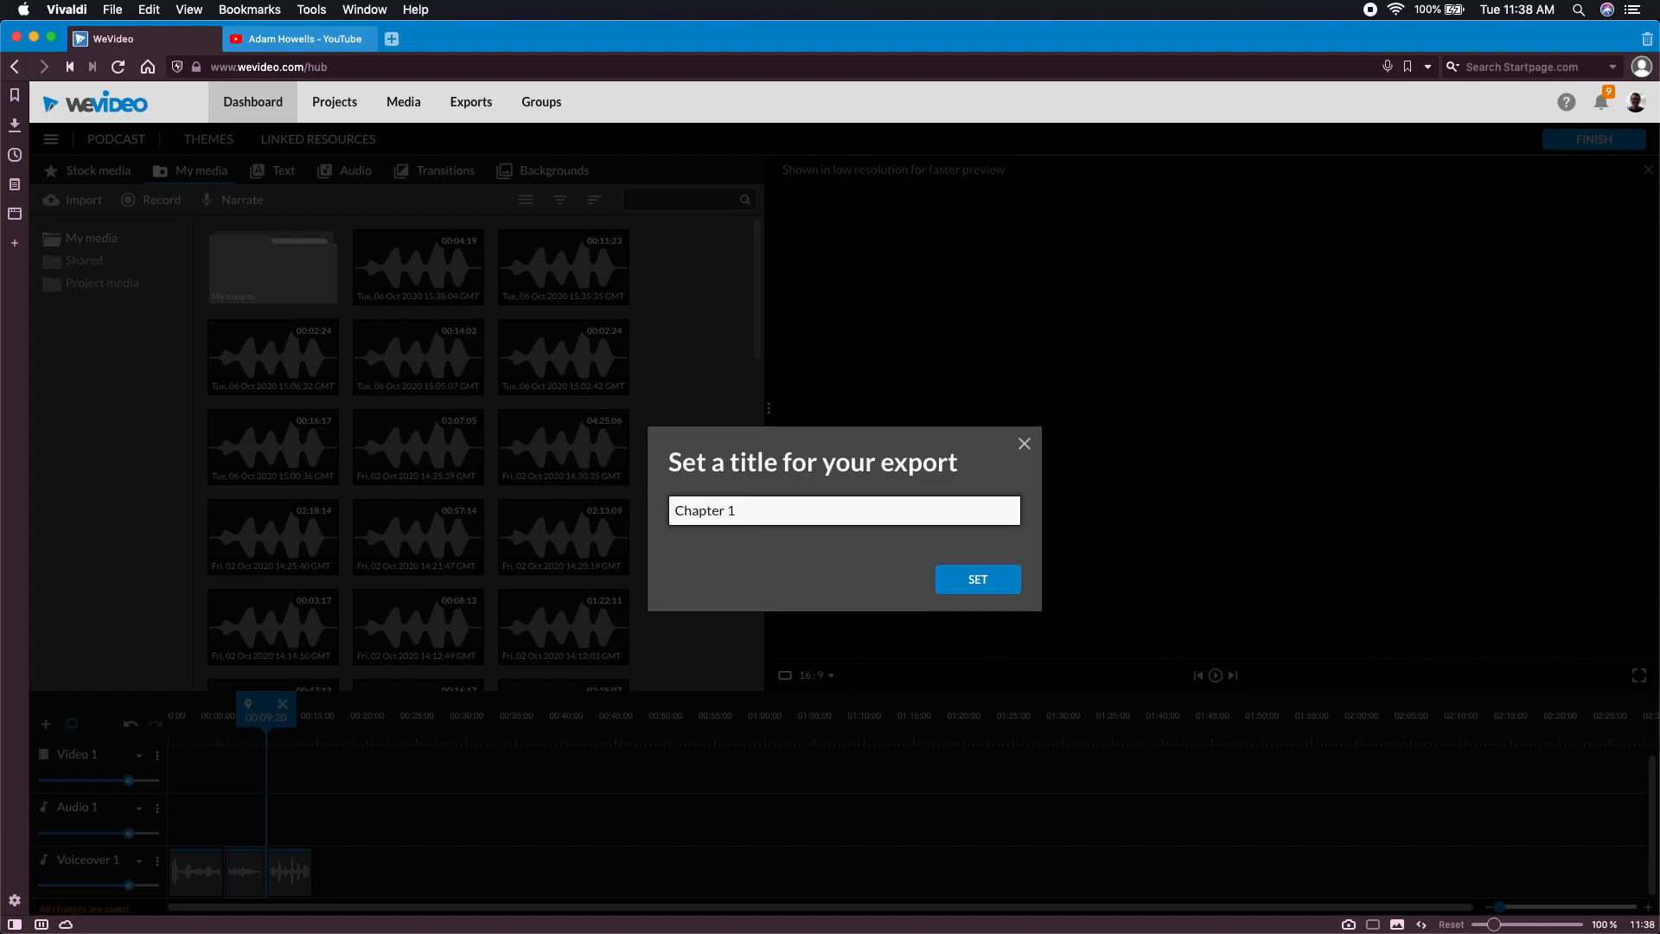
{"action": "type", "text": " SMIT"}
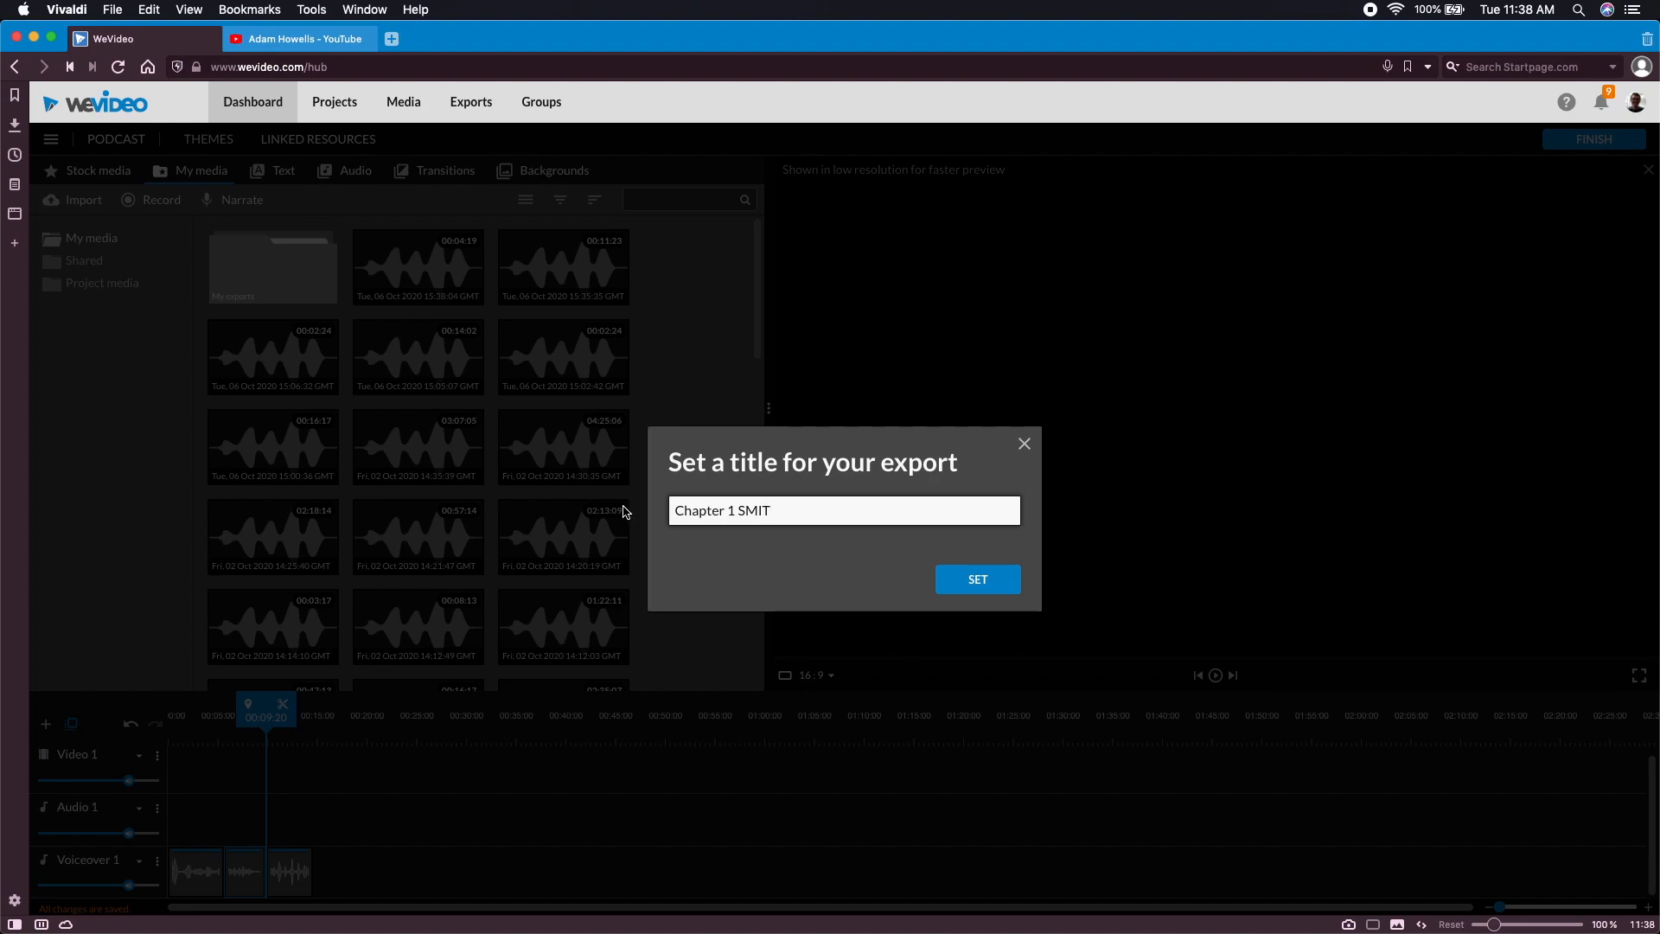
{"action": "left_click", "coordinate": [972, 583]}
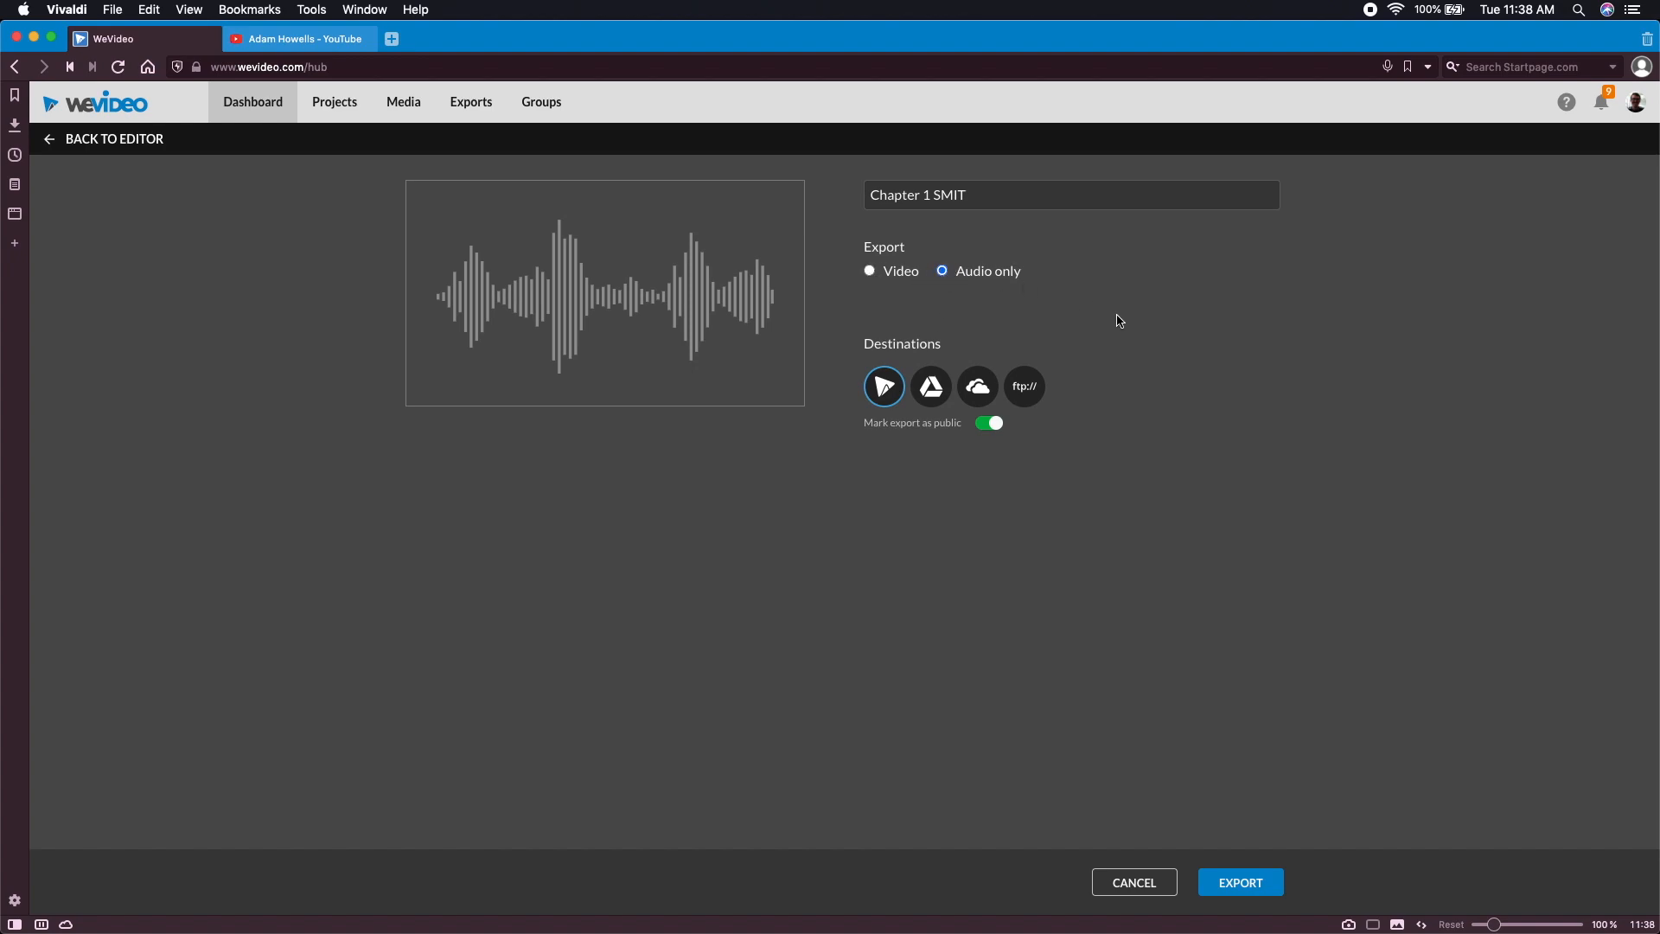
Export the podcast as audio only with WeVideo as the destination
{"action": "left_click", "coordinate": [925, 398]}
{"action": "left_click", "coordinate": [932, 391]}
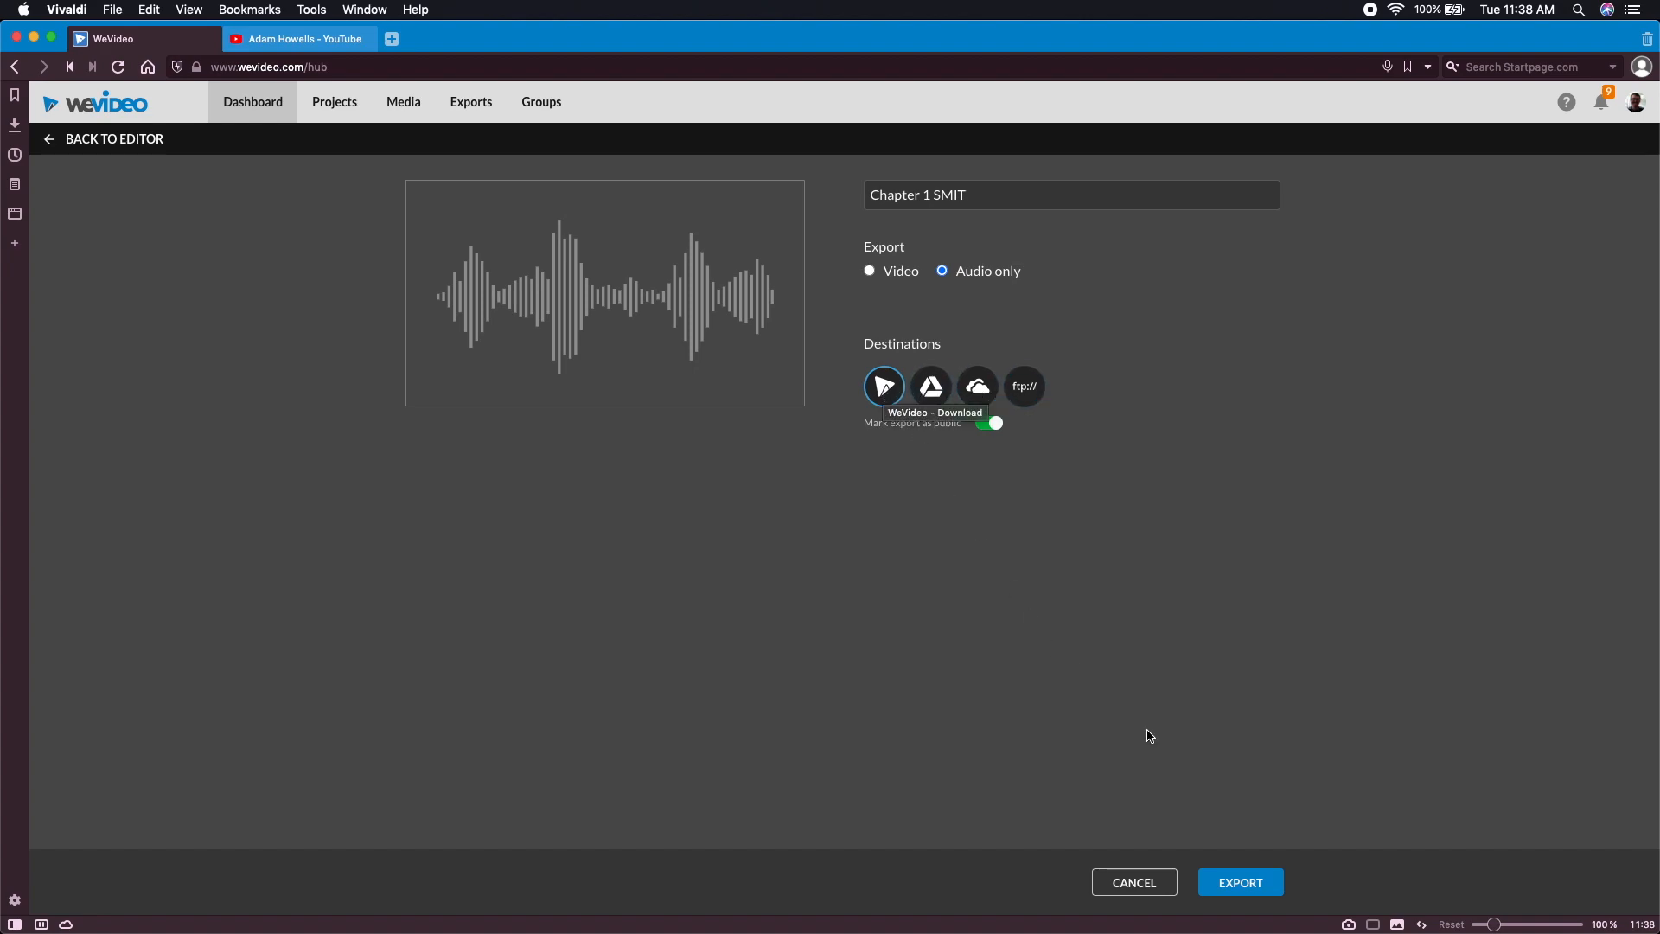
{"action": "left_click", "coordinate": [1240, 885]}
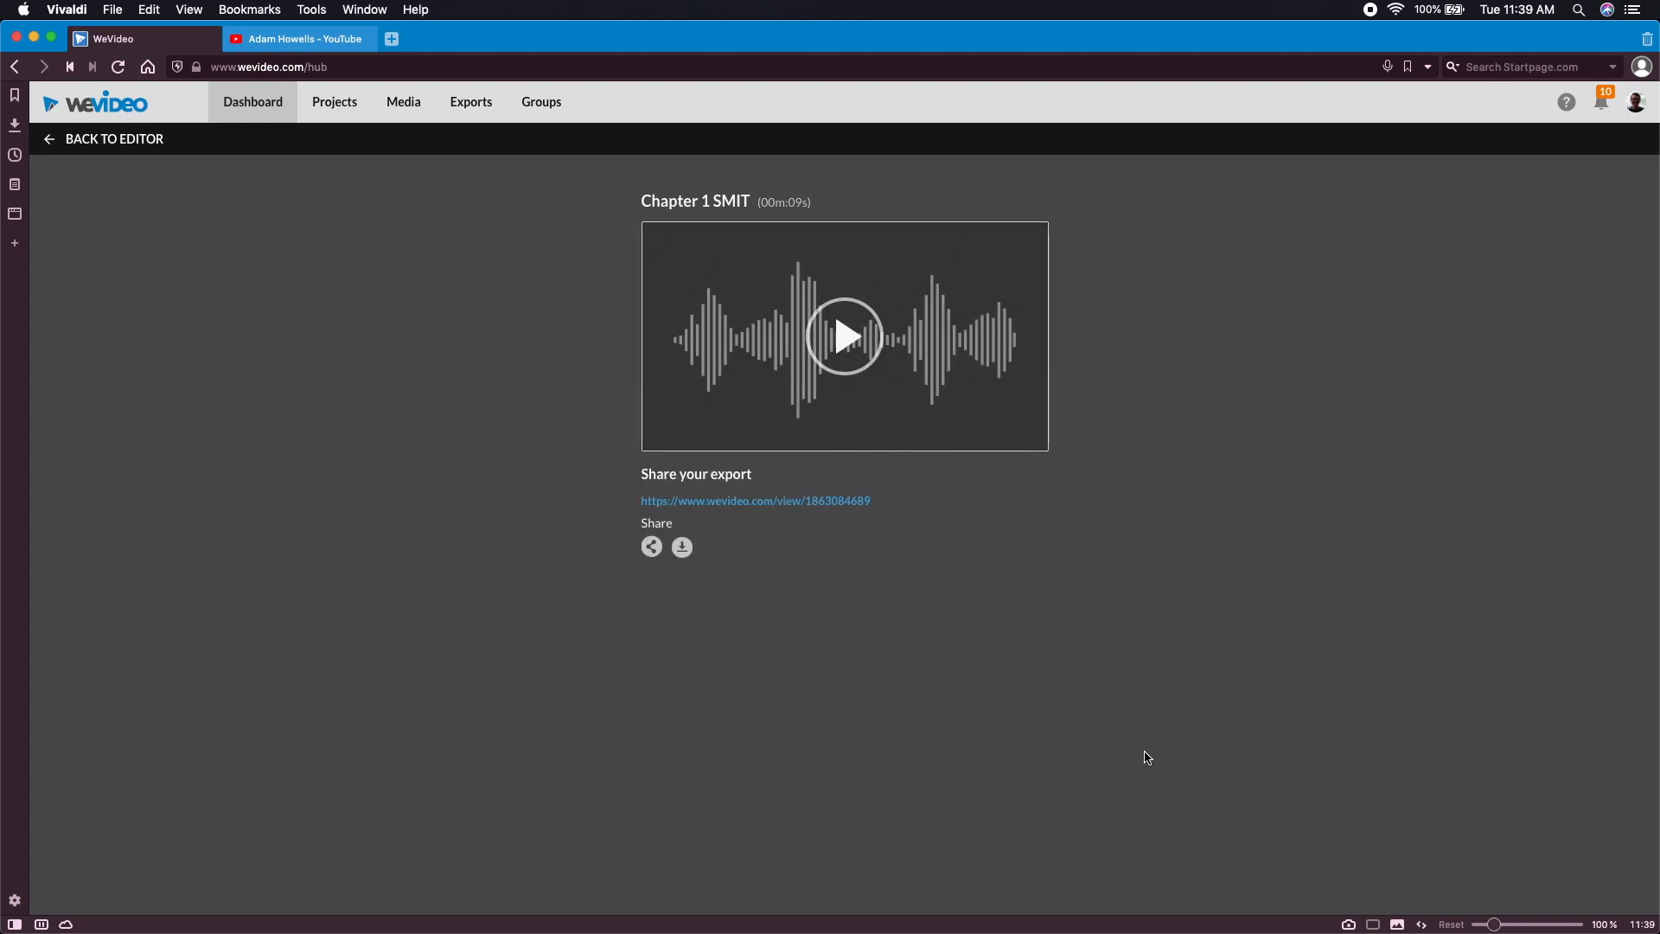
Open the exported podcast's share link and play the first seconds of the audio
{"action": "left_click", "coordinate": [861, 510]}
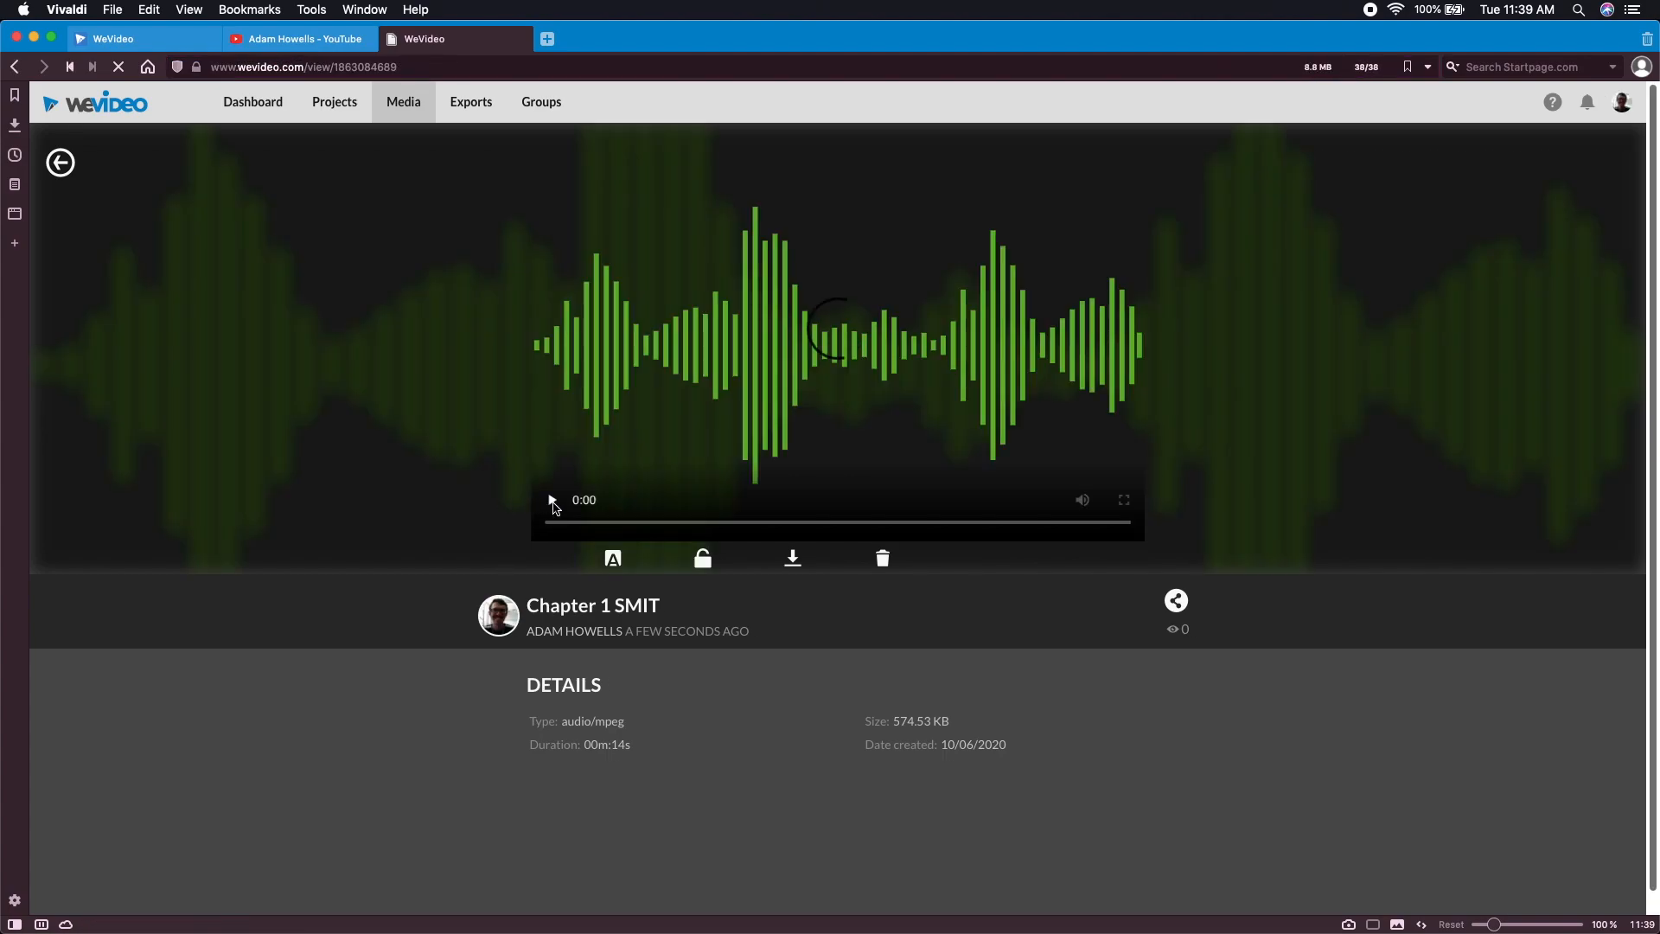
{"action": "left_click", "coordinate": [553, 503]}
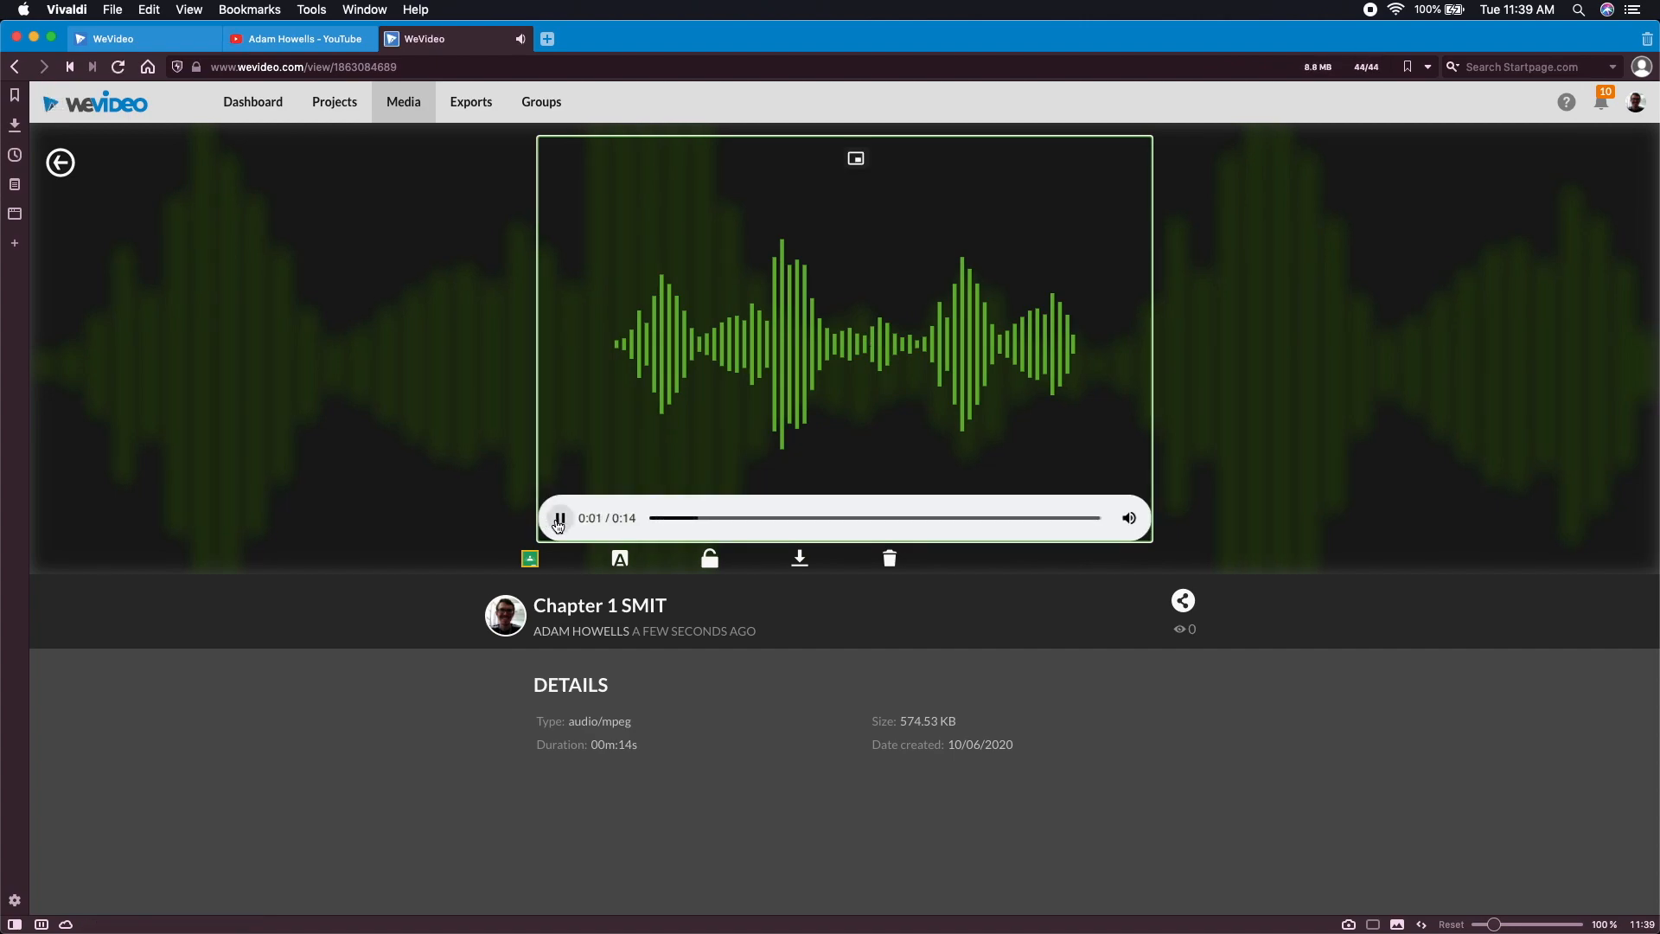
{"action": "left_click", "coordinate": [561, 521]}
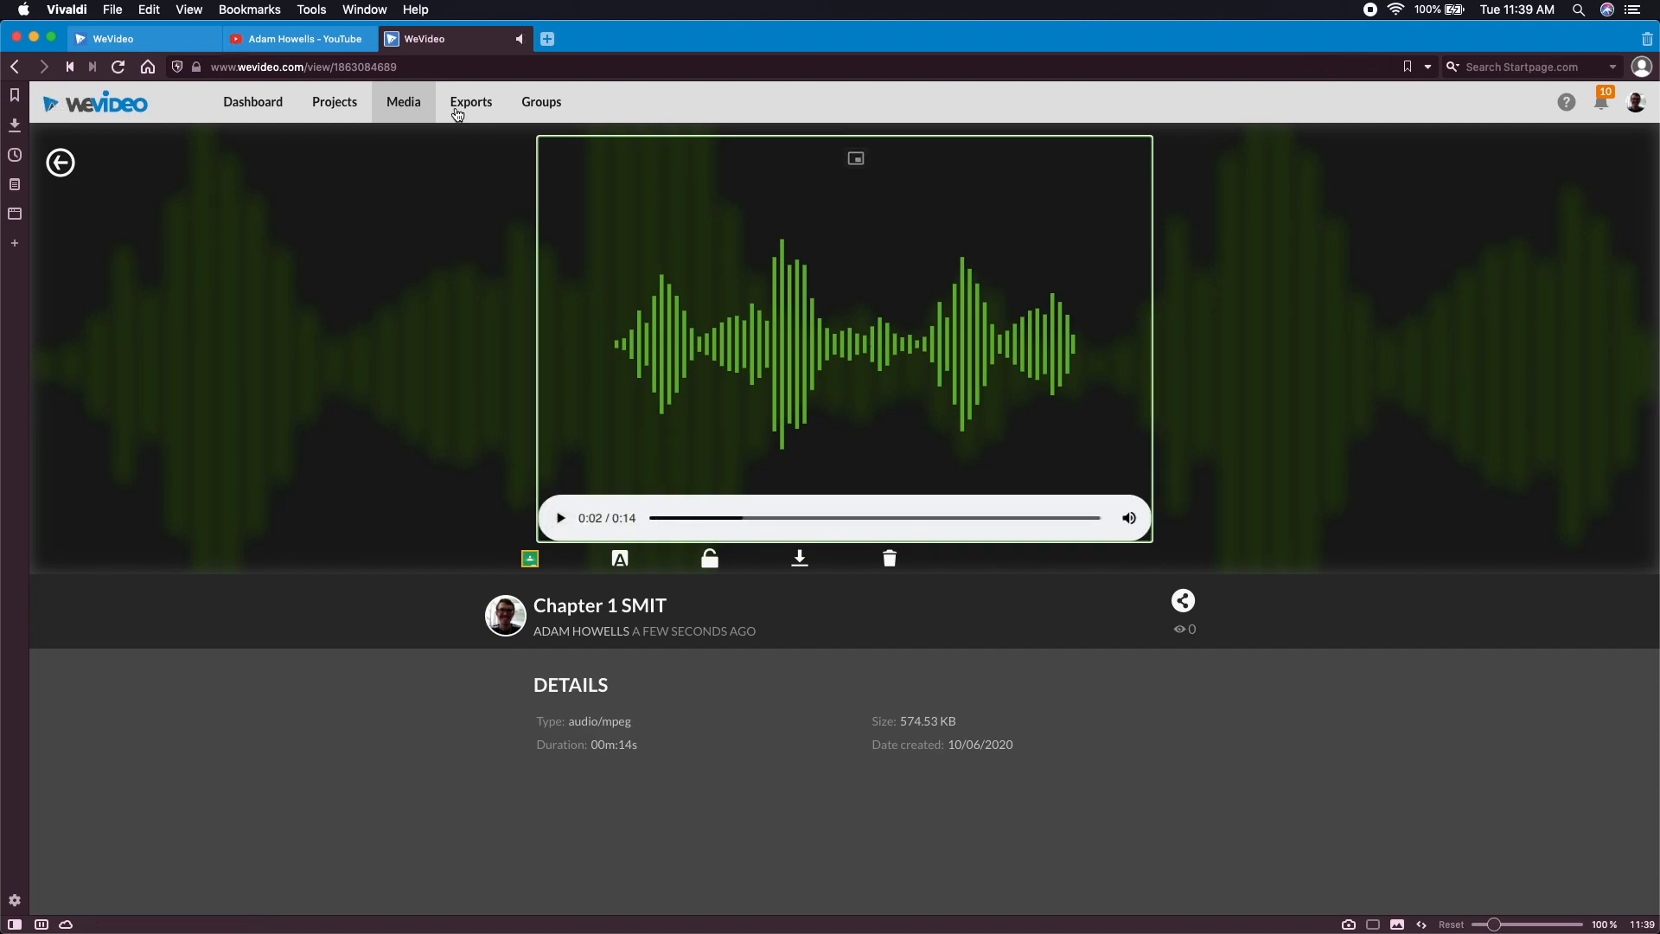
Copy the web address of the exported podcast's page
{"action": "left_click", "coordinate": [386, 66]}
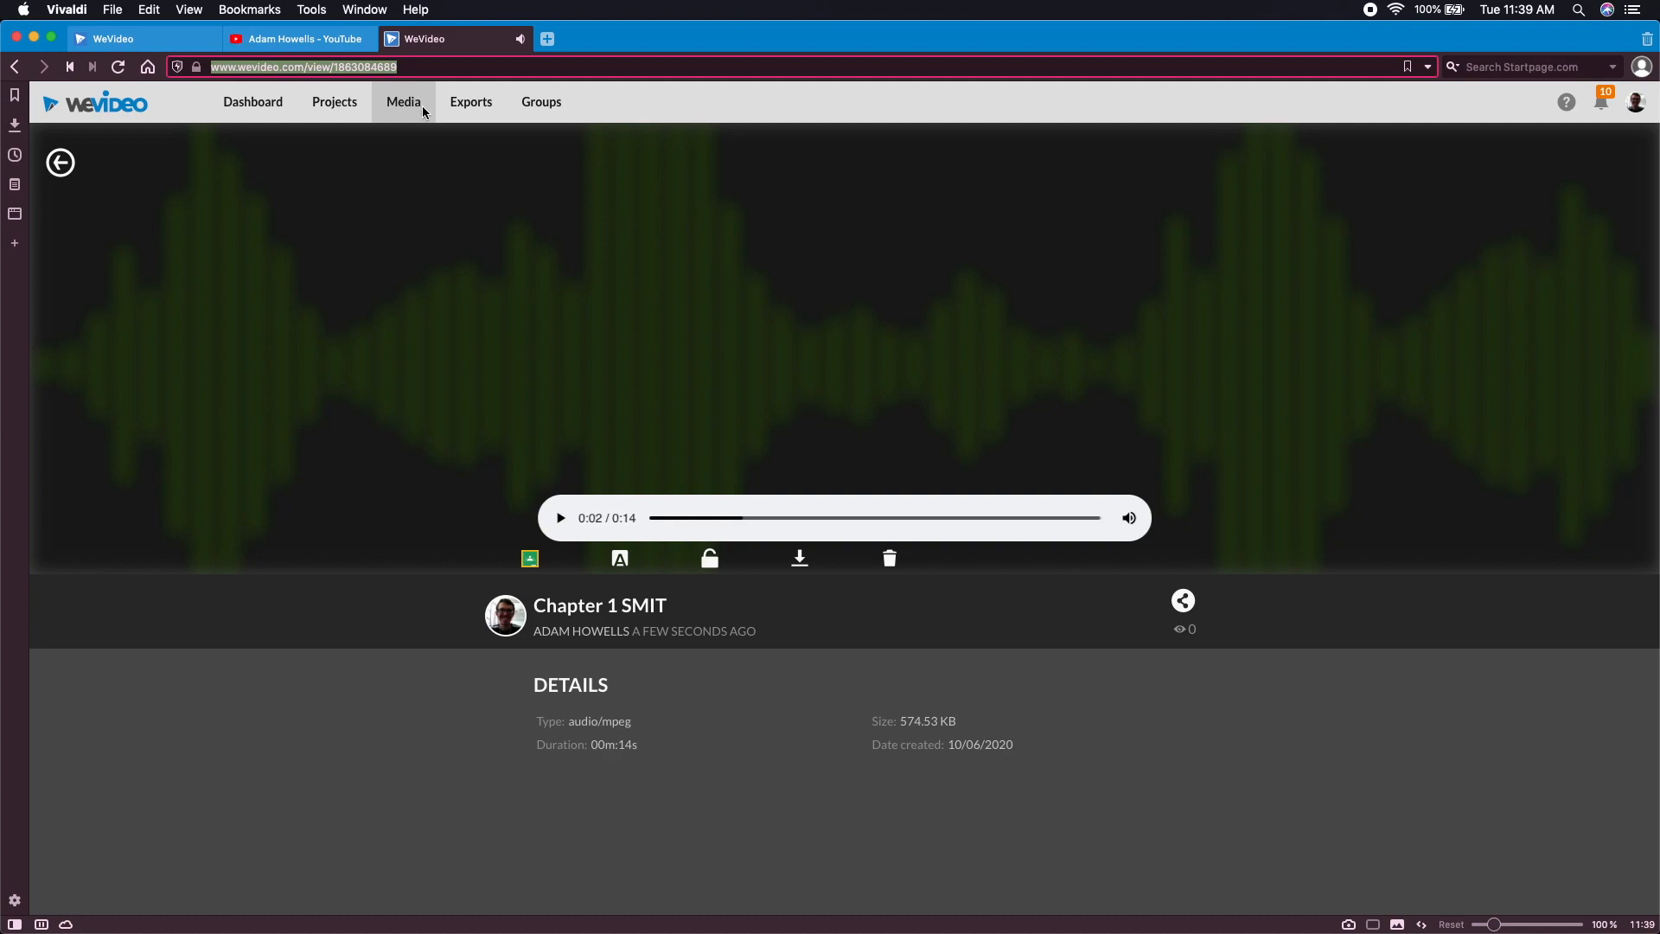
{"action": "right_click", "coordinate": [387, 67]}
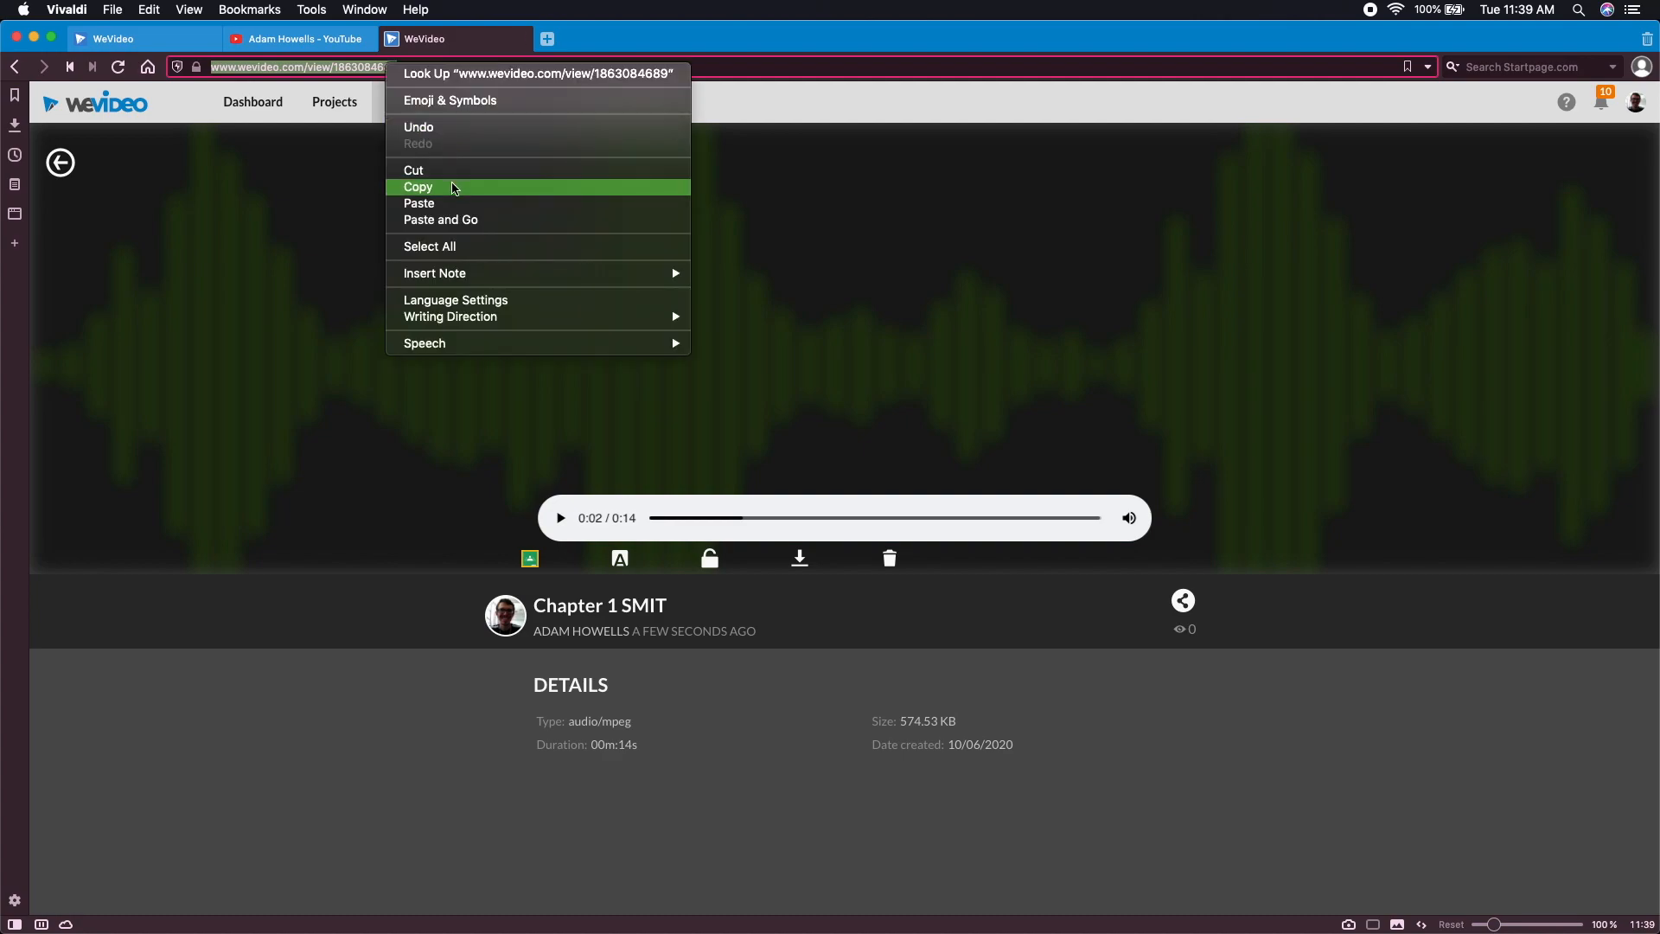
{"action": "left_click", "coordinate": [453, 188]}
{"action": "left_click", "coordinate": [312, 367]}
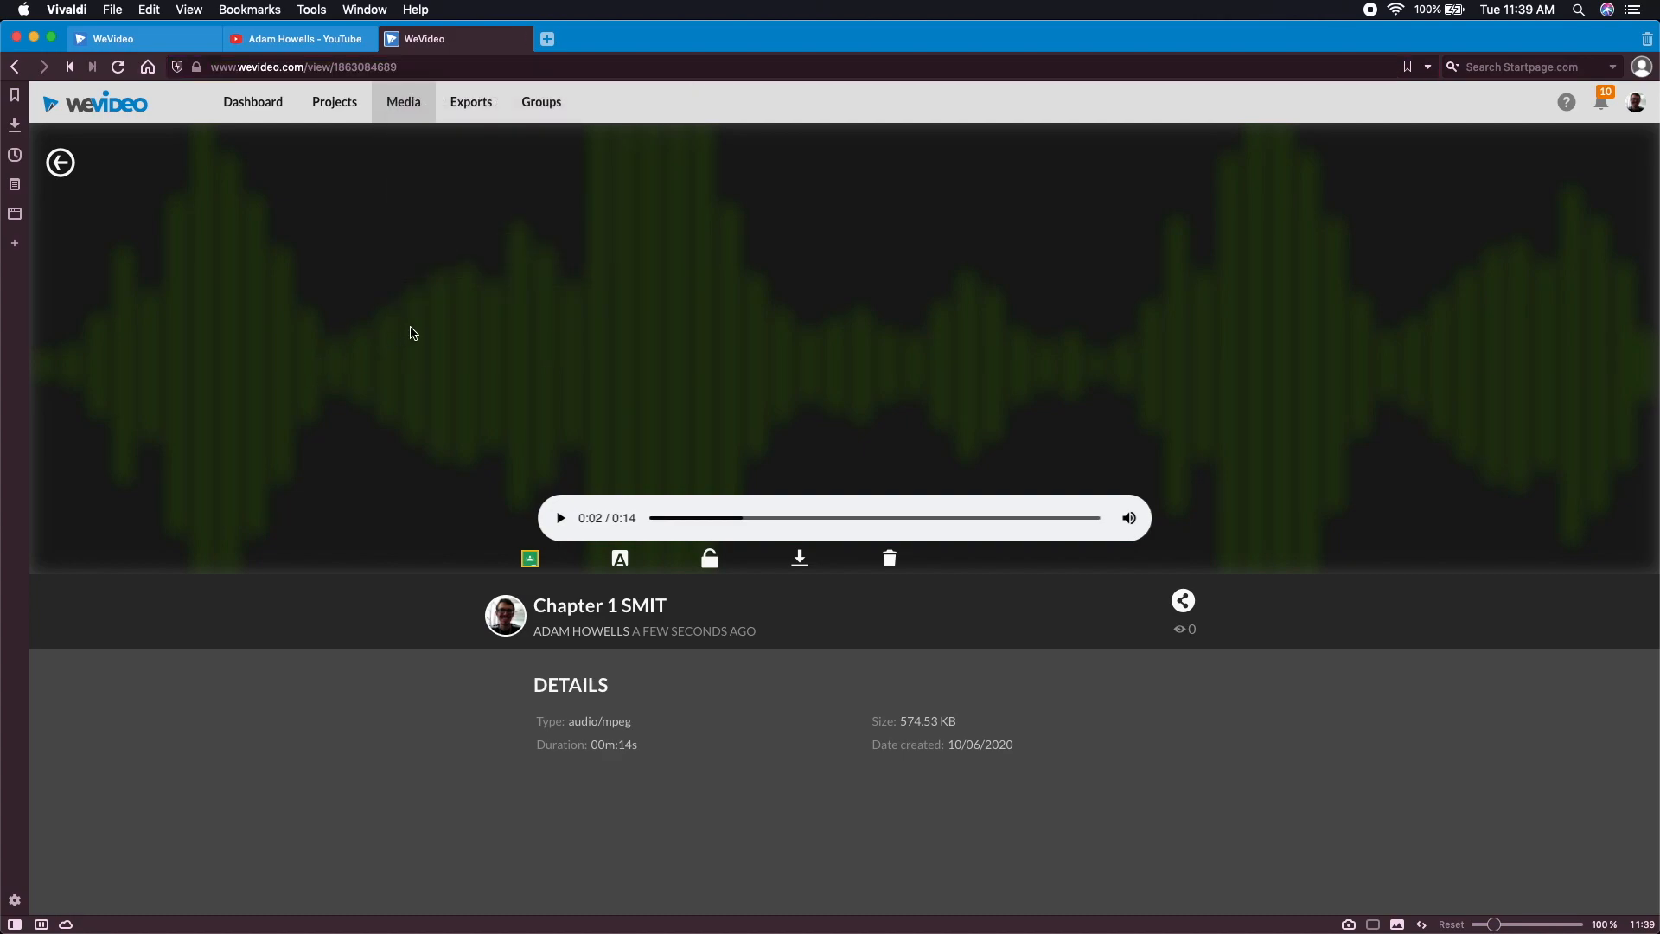